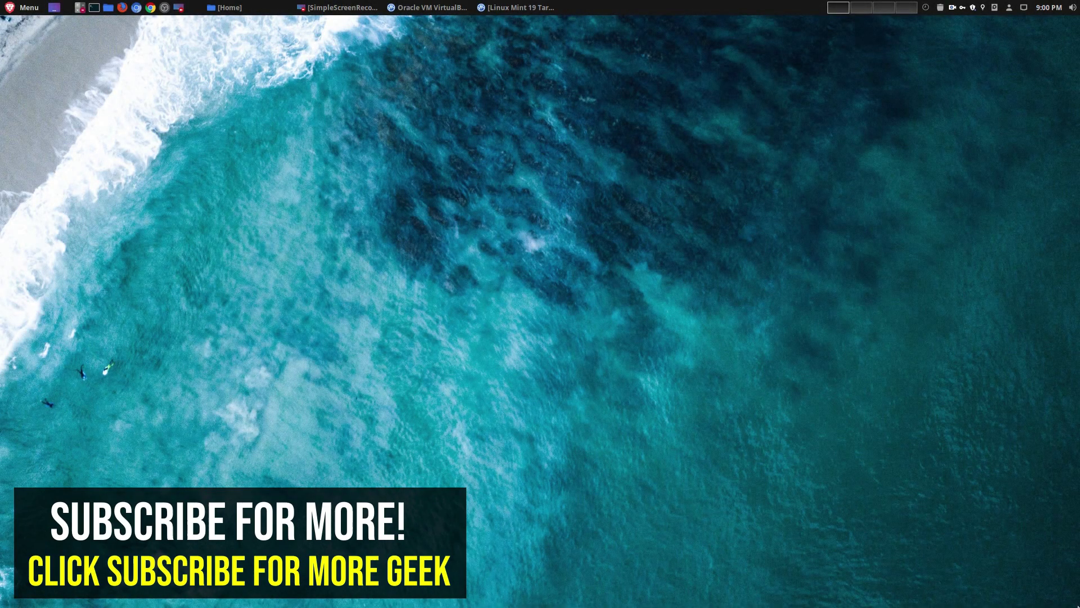
Open the Cinnamon application menu and scroll down through the All Applications list
{"action": "left_click", "coordinate": [30, 8]}
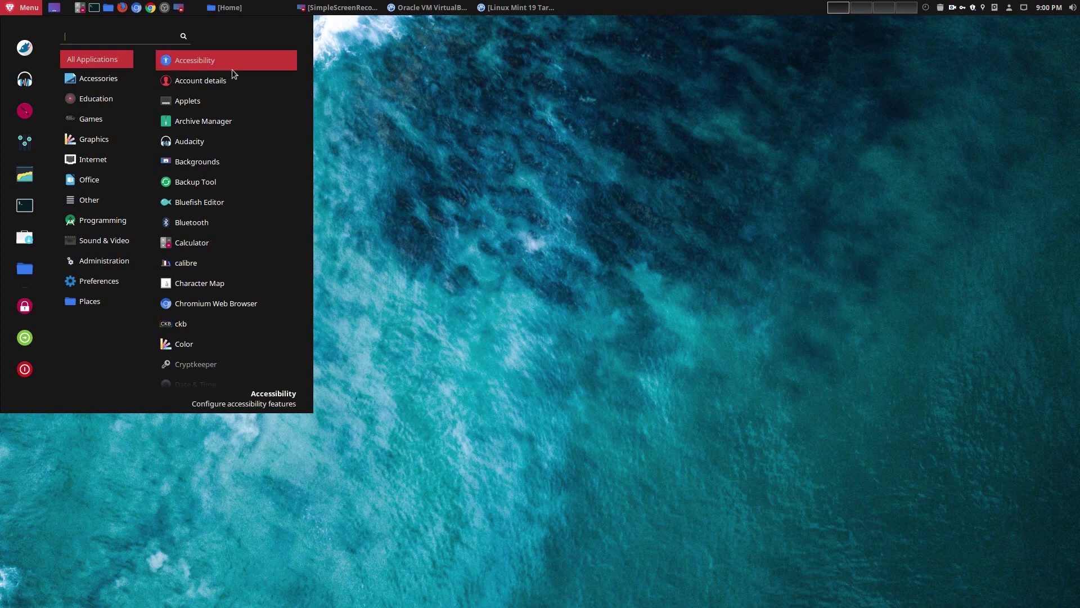
{"action": "scroll", "coordinate": [233, 90], "scroll_direction": "down", "scroll_amount": 4}
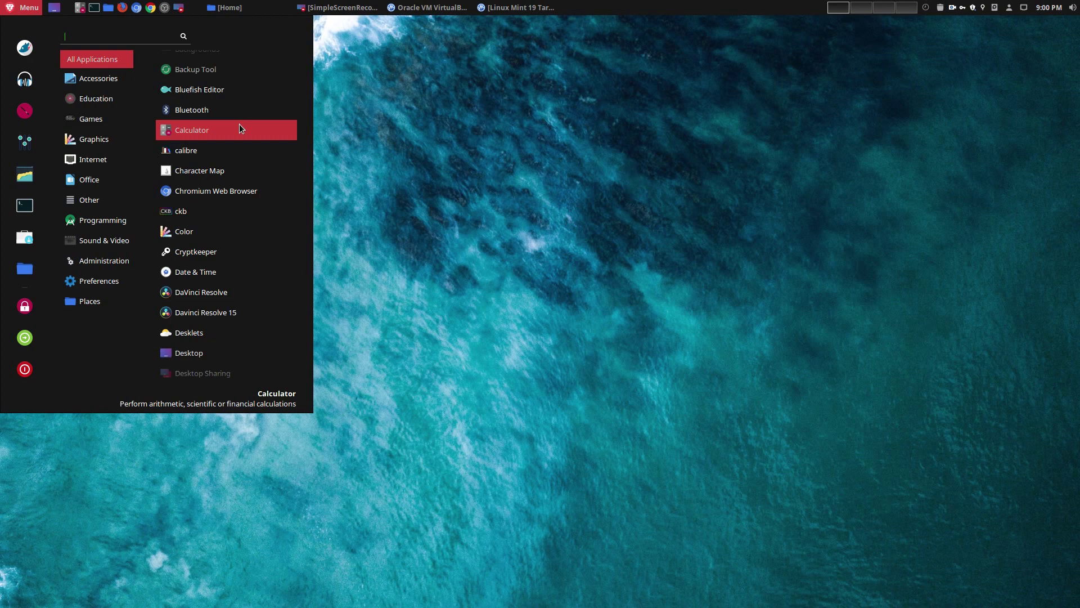
{"action": "scroll", "coordinate": [239, 125], "scroll_direction": "down", "scroll_amount": 2}
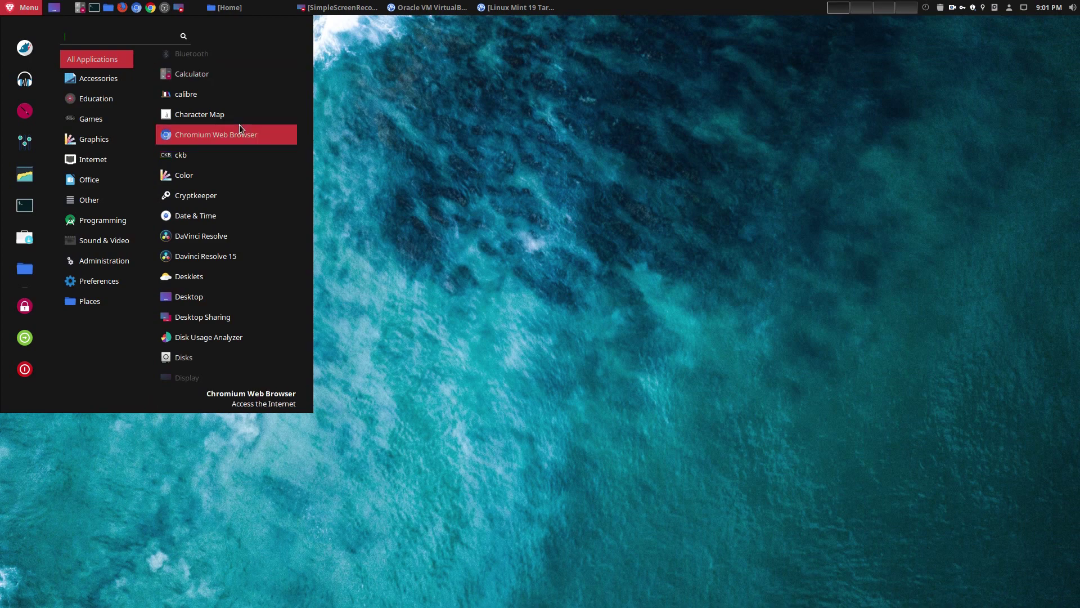
{"action": "scroll", "coordinate": [242, 139], "scroll_direction": "down", "scroll_amount": 4}
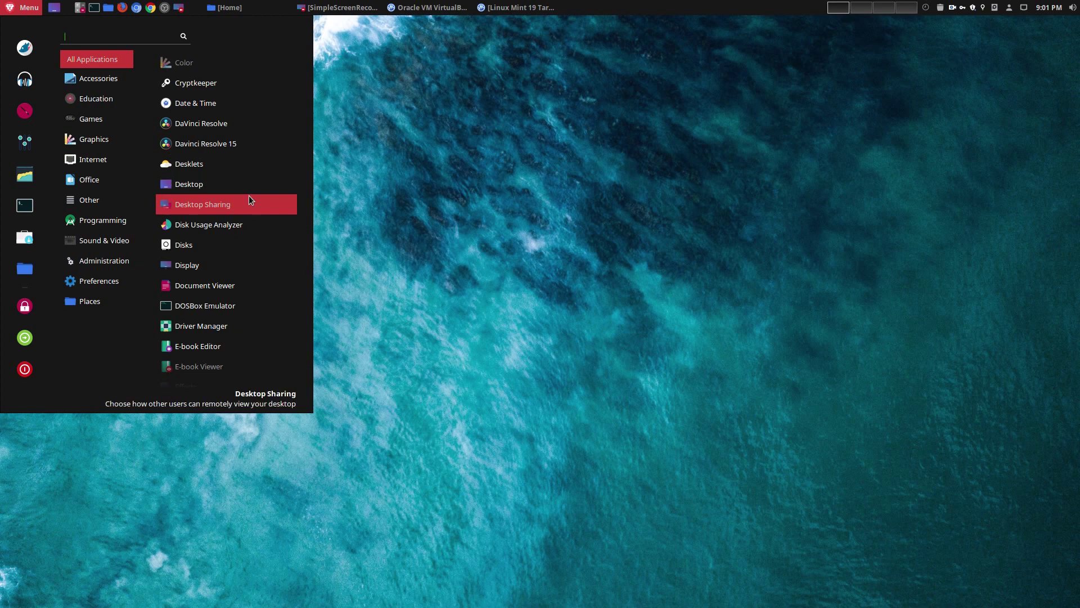
Close the host menu and switch the Linux Mint 19 VM to full-screen mode
{"action": "left_click", "coordinate": [416, 129]}
{"action": "left_click", "coordinate": [514, 6]}
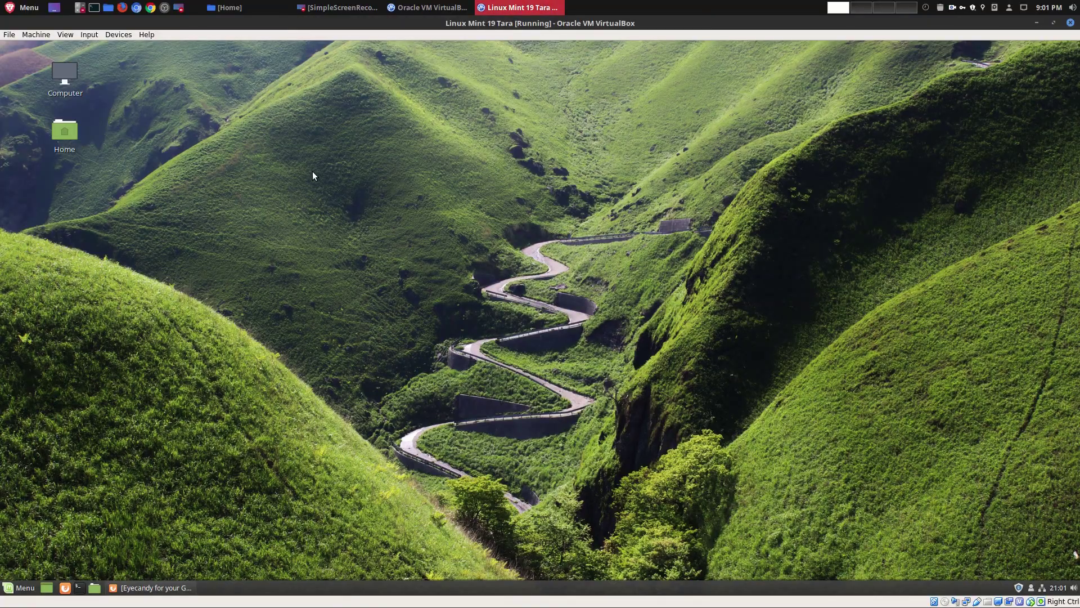
{"action": "left_click", "coordinate": [66, 34]}
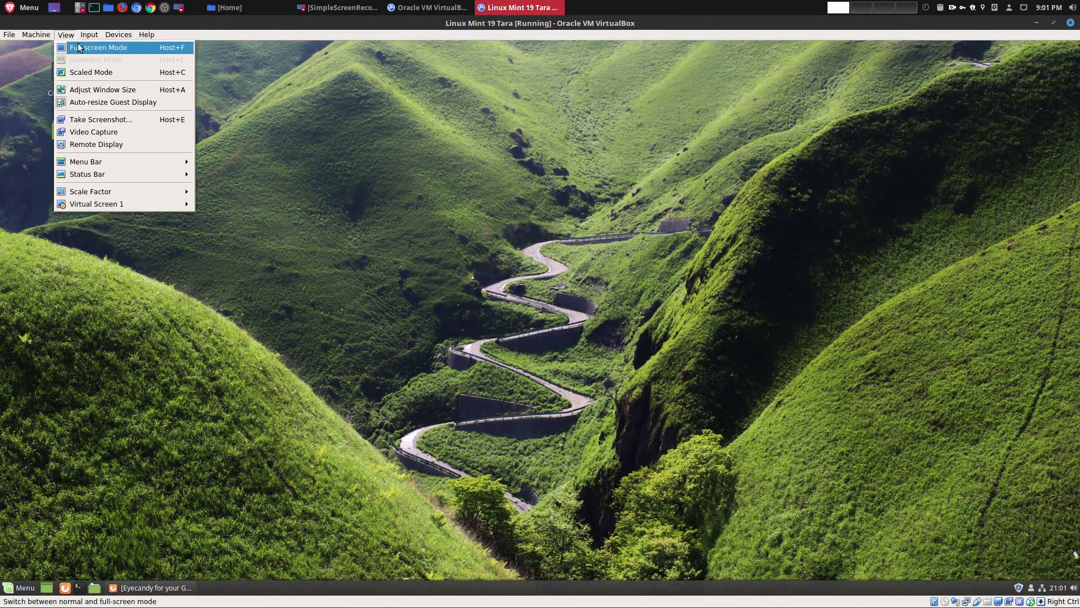
{"action": "left_click", "coordinate": [79, 46]}
{"action": "left_click", "coordinate": [557, 359]}
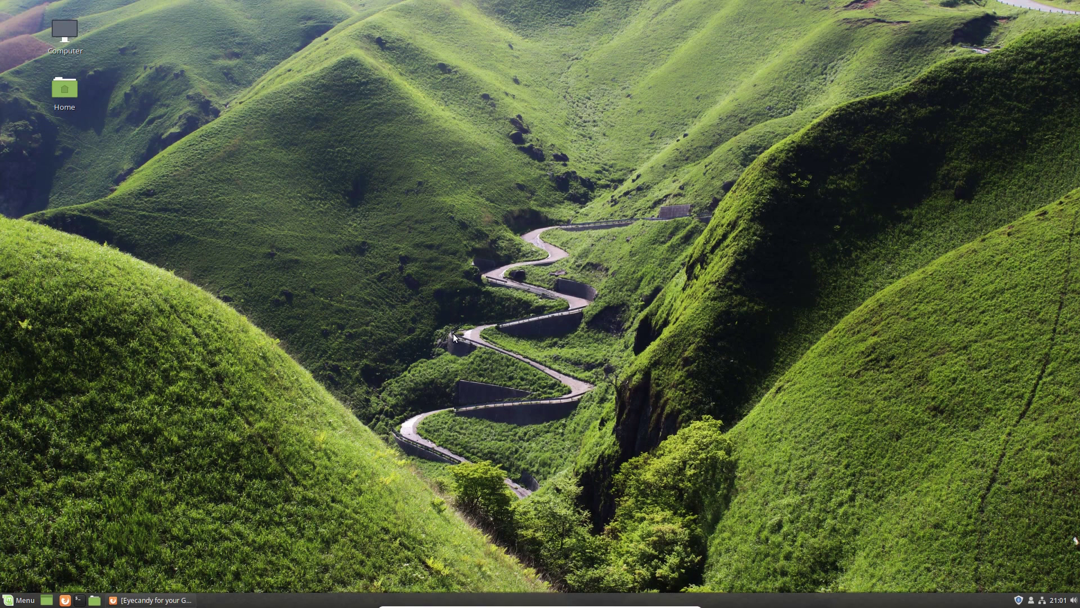
Open the guest's Mint menu and browse its categories up to Office
{"action": "left_click", "coordinate": [24, 602]}
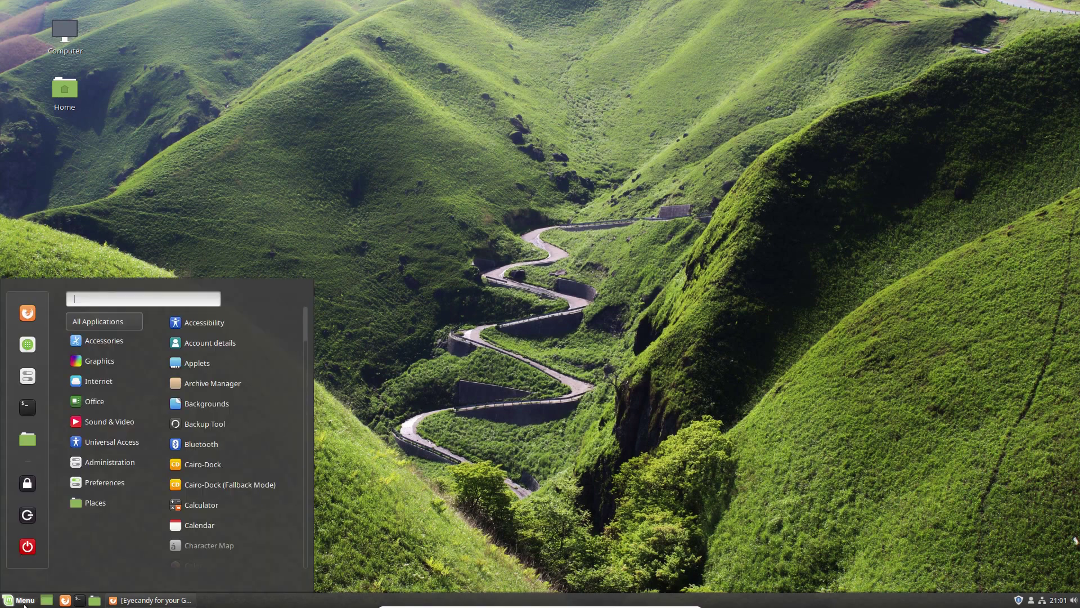
{"action": "mouse_move", "coordinate": [109, 510]}
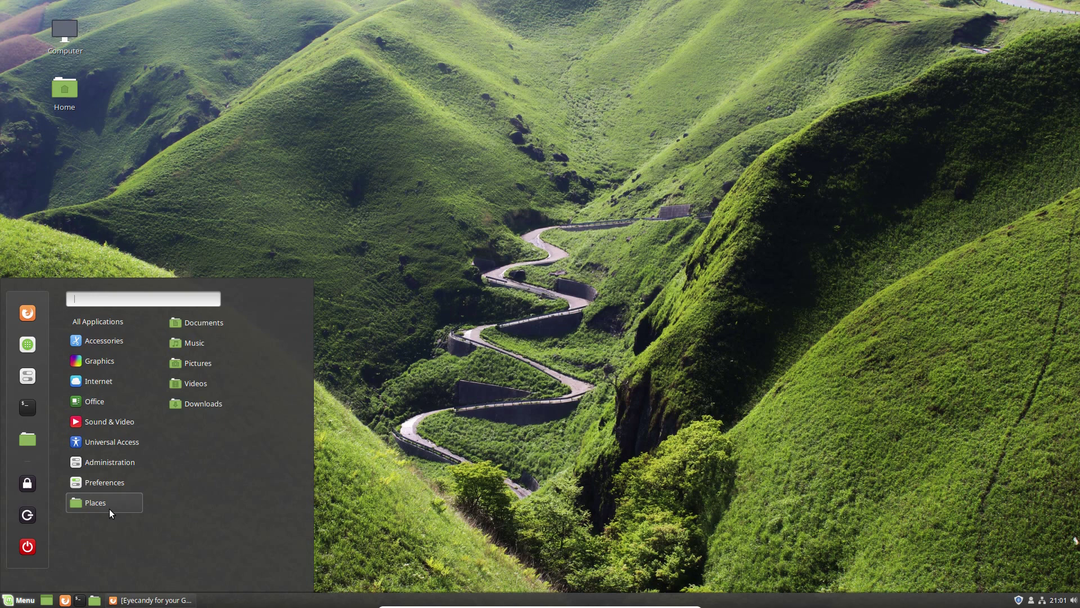
{"action": "mouse_move", "coordinate": [121, 442]}
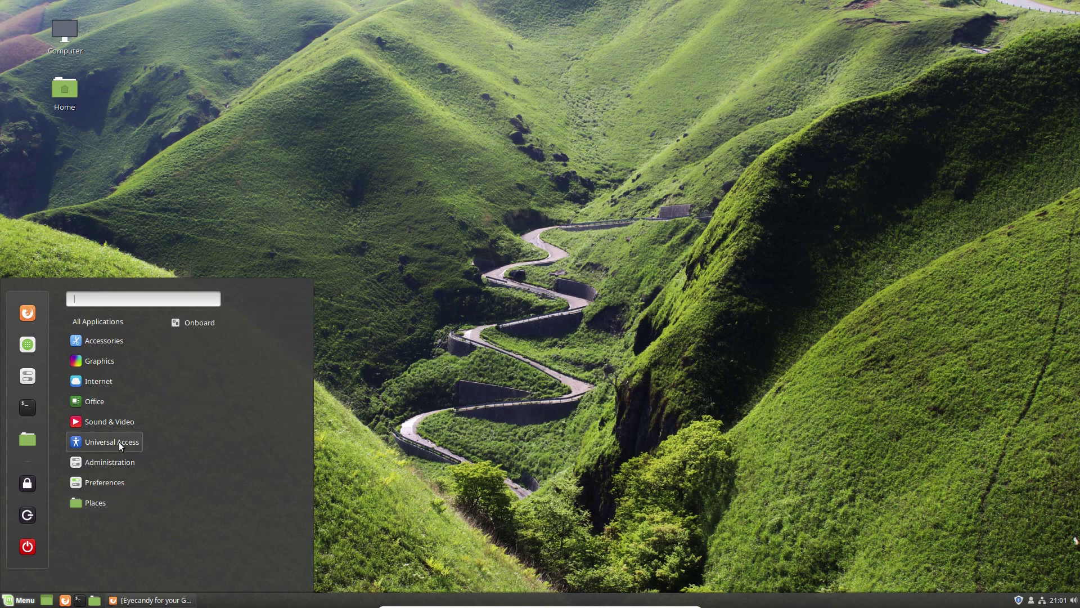
{"action": "mouse_move", "coordinate": [119, 422]}
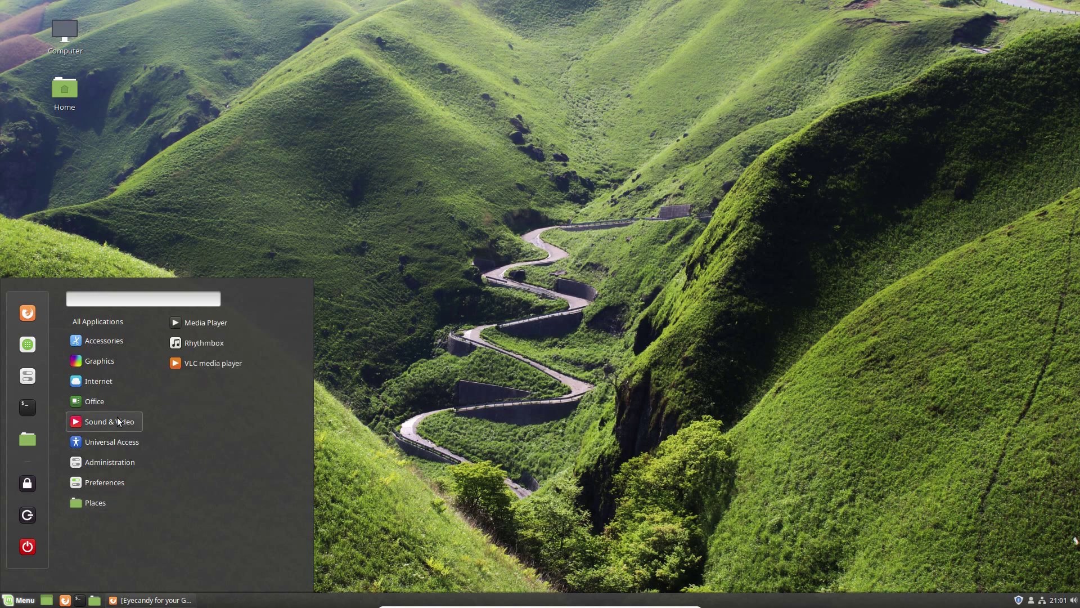
{"action": "mouse_move", "coordinate": [113, 399]}
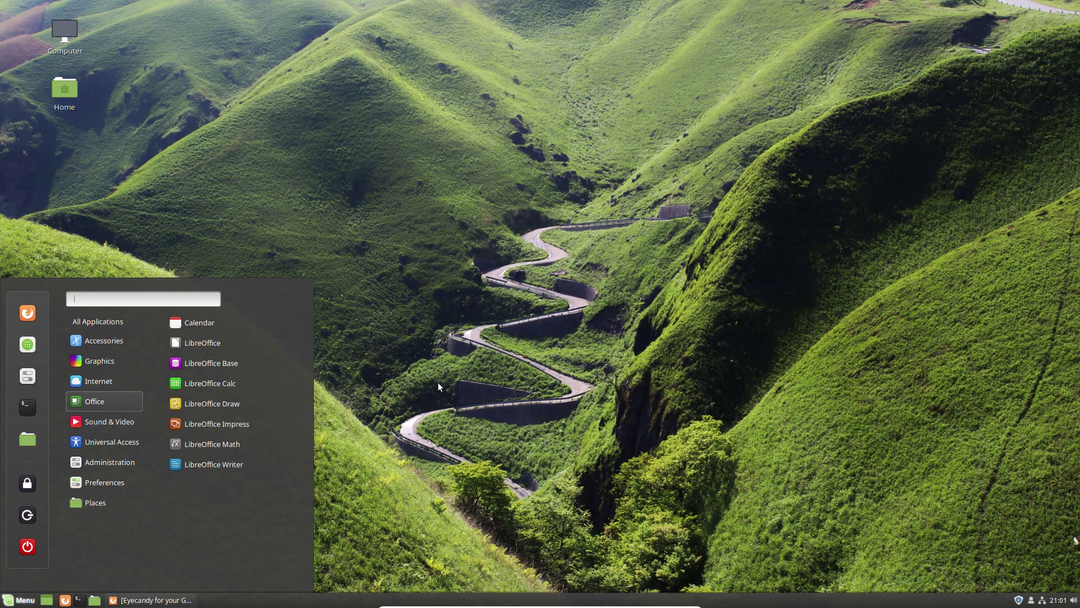
Return to Firefox and list gnome-look.org Icon Themes by top rating
{"action": "left_click", "coordinate": [416, 387]}
{"action": "left_click", "coordinate": [144, 603]}
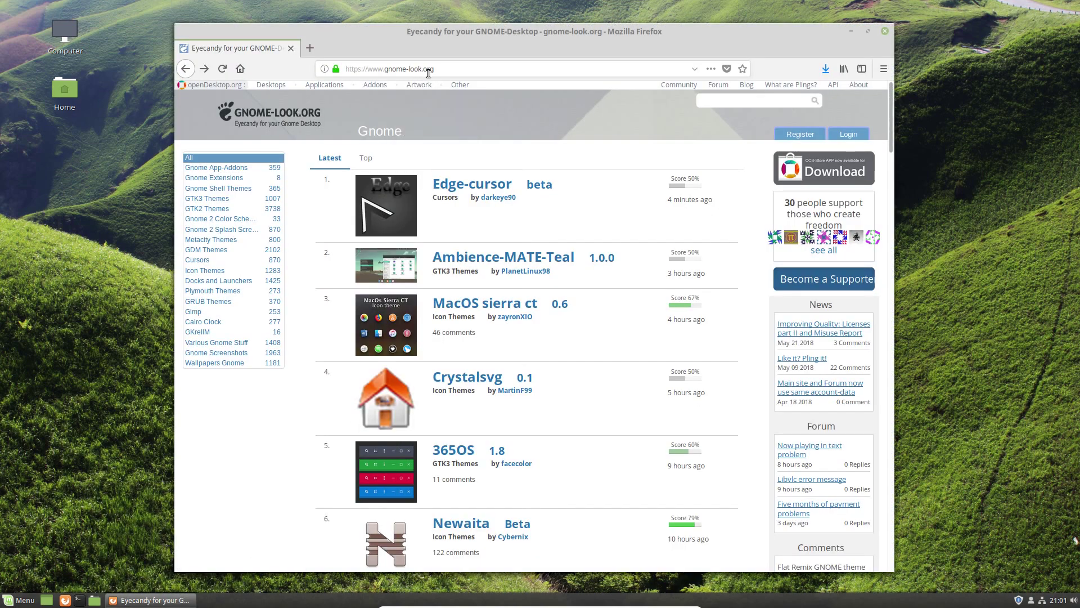
{"action": "left_click", "coordinate": [216, 276]}
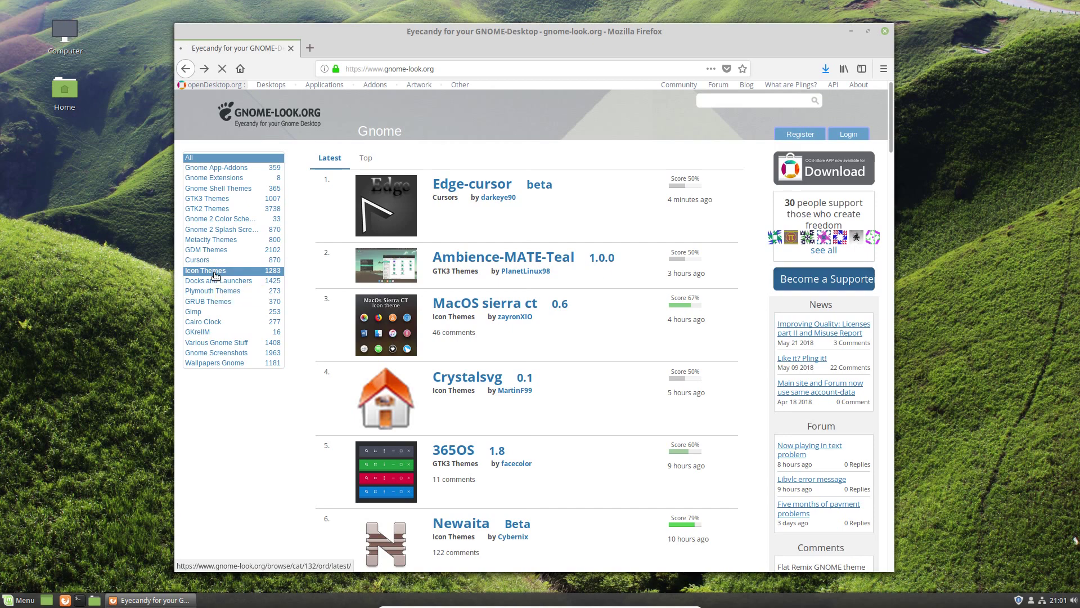
{"action": "left_click", "coordinate": [367, 158]}
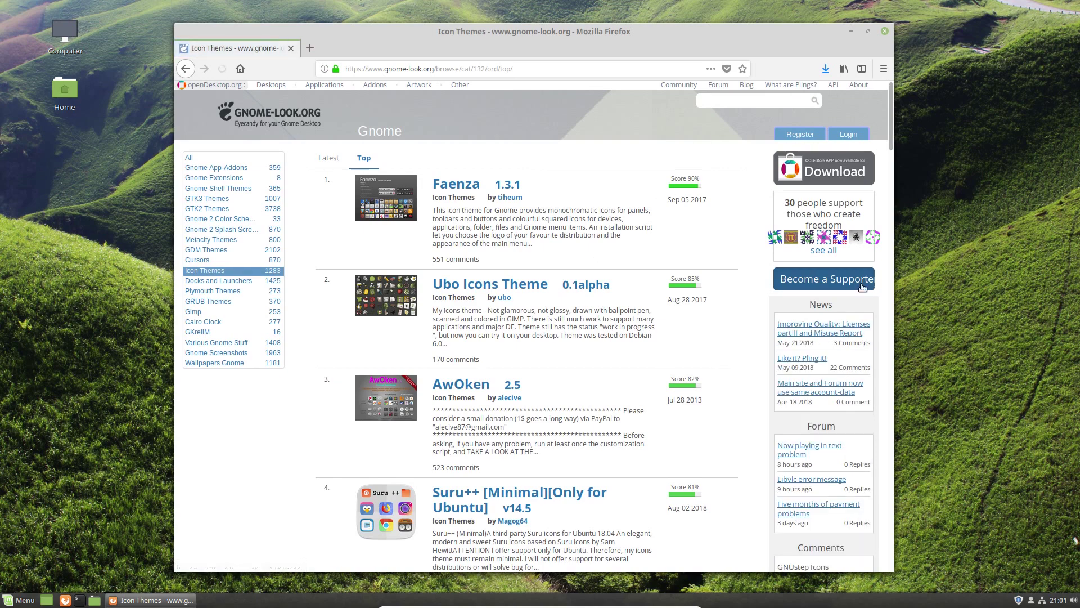
Open the Flat Remix ICON theme page and show its downloadable archives
{"action": "left_click_drag", "start_coordinate": [892, 117], "coordinate": [893, 238]}
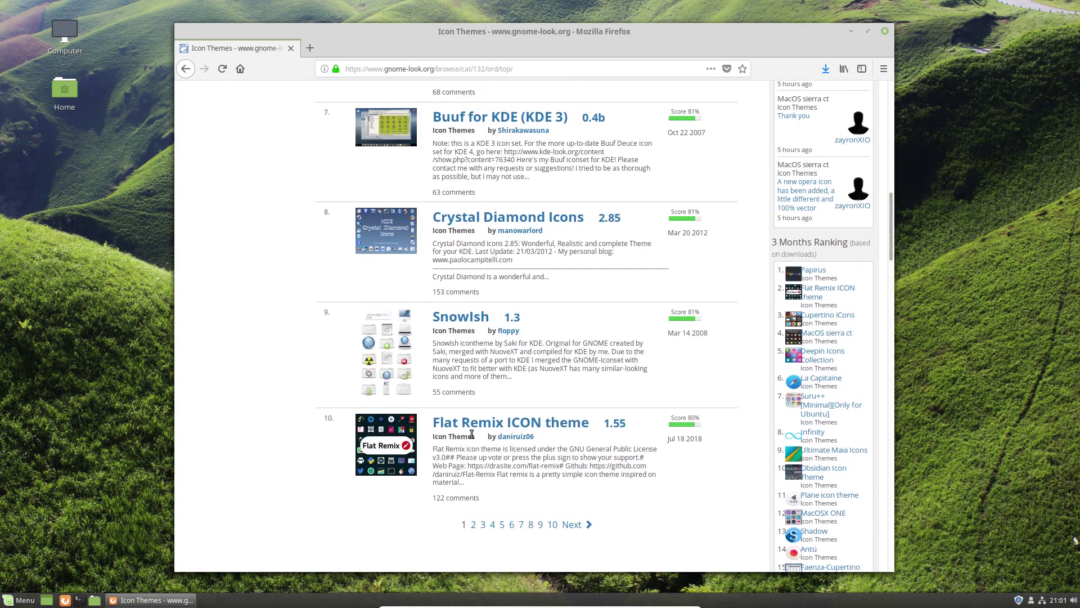
{"action": "left_click", "coordinate": [484, 429]}
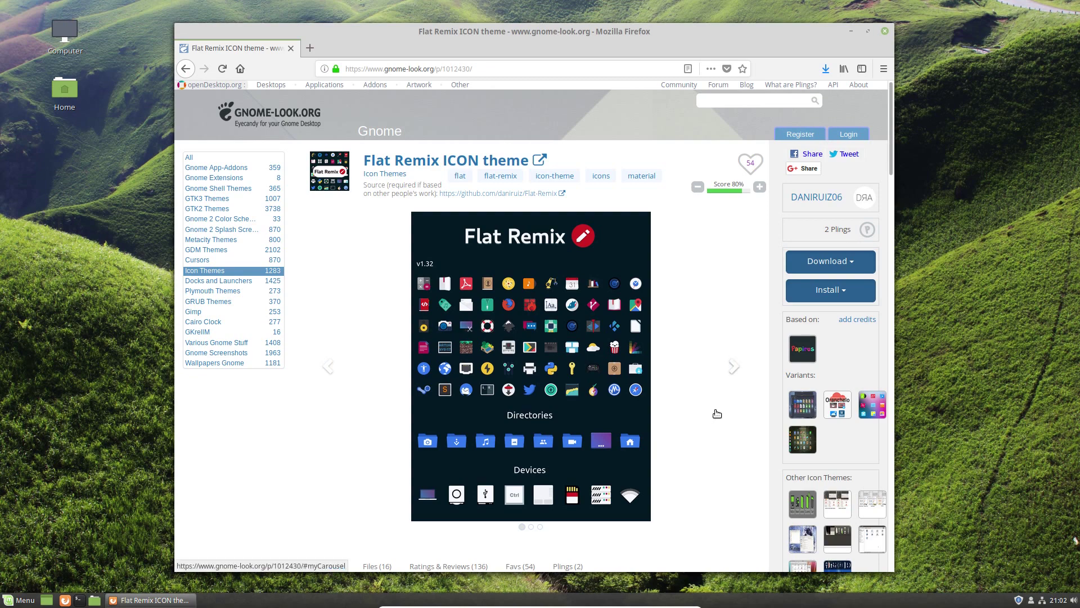
{"action": "left_click", "coordinate": [848, 263]}
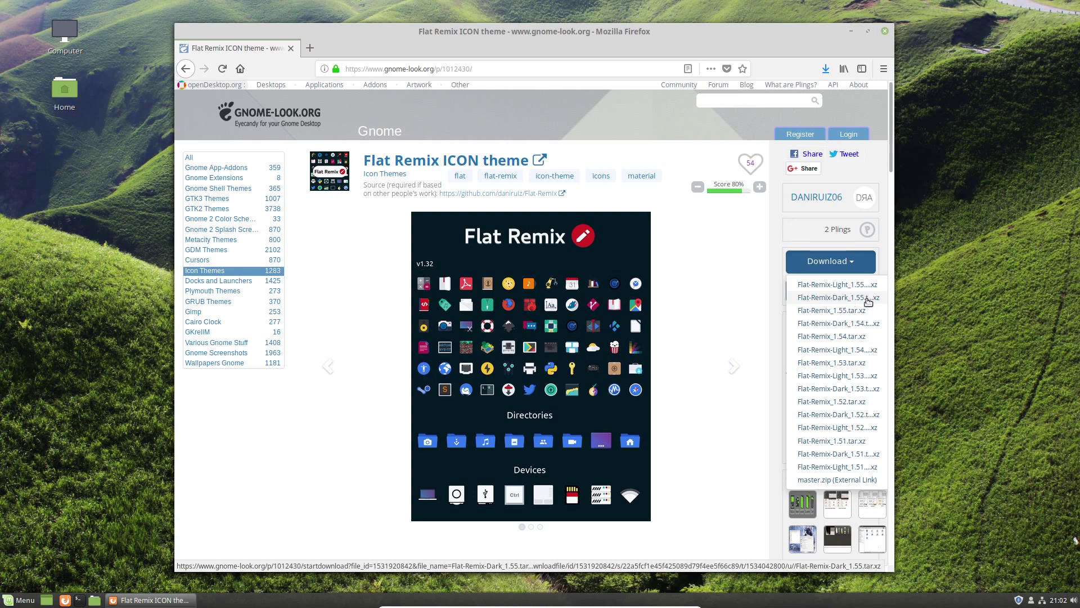
Extract Flat-Remix-Dark_1.55.tar.xz in Downloads and move that window to the upper left
{"action": "left_click", "coordinate": [852, 32]}
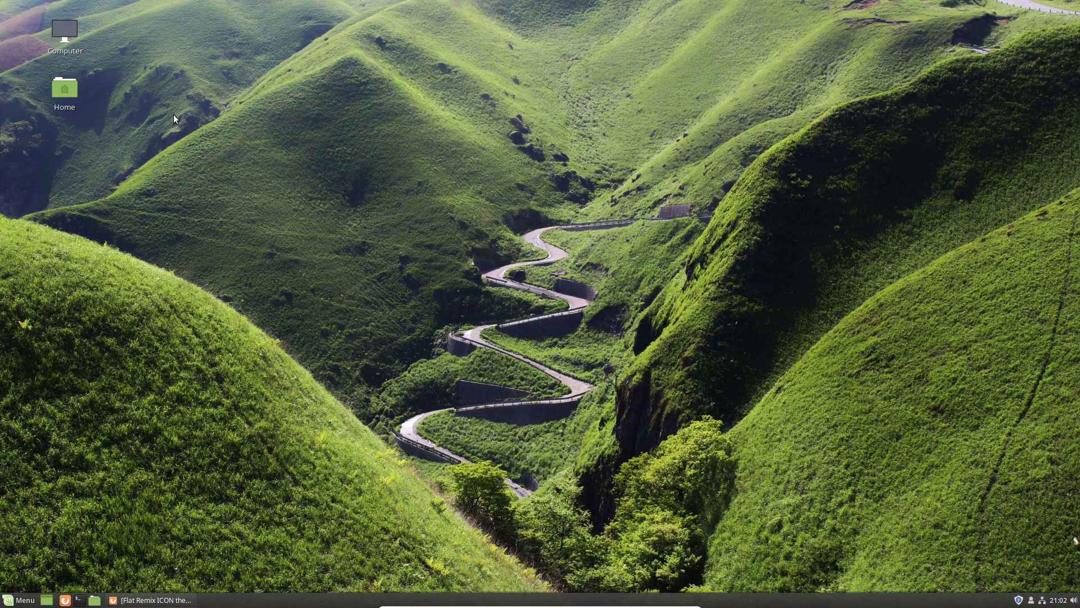
{"action": "double_click", "coordinate": [65, 97]}
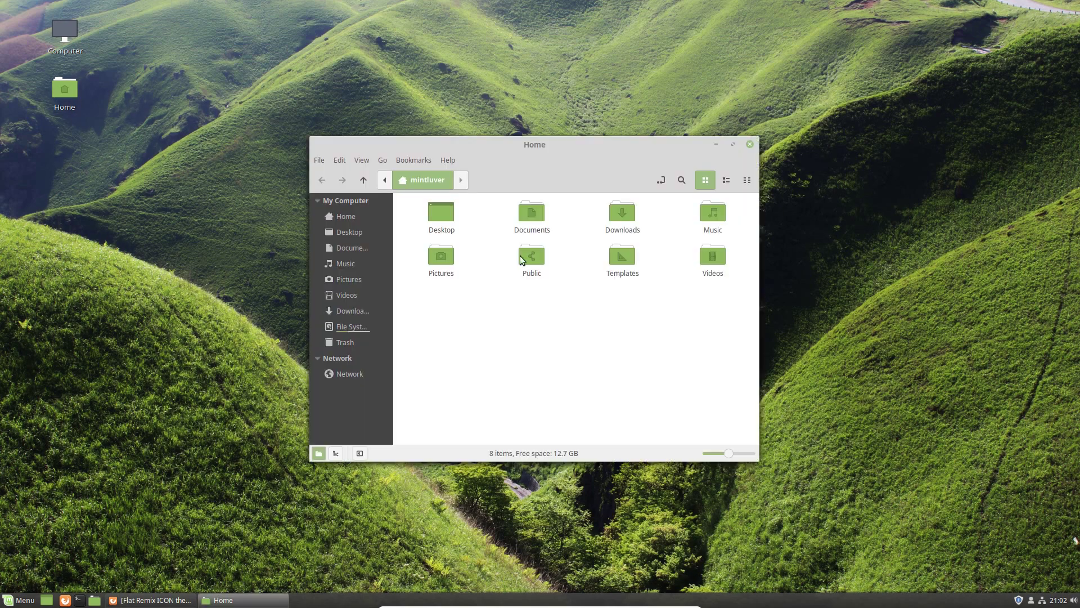
{"action": "double_click", "coordinate": [616, 213]}
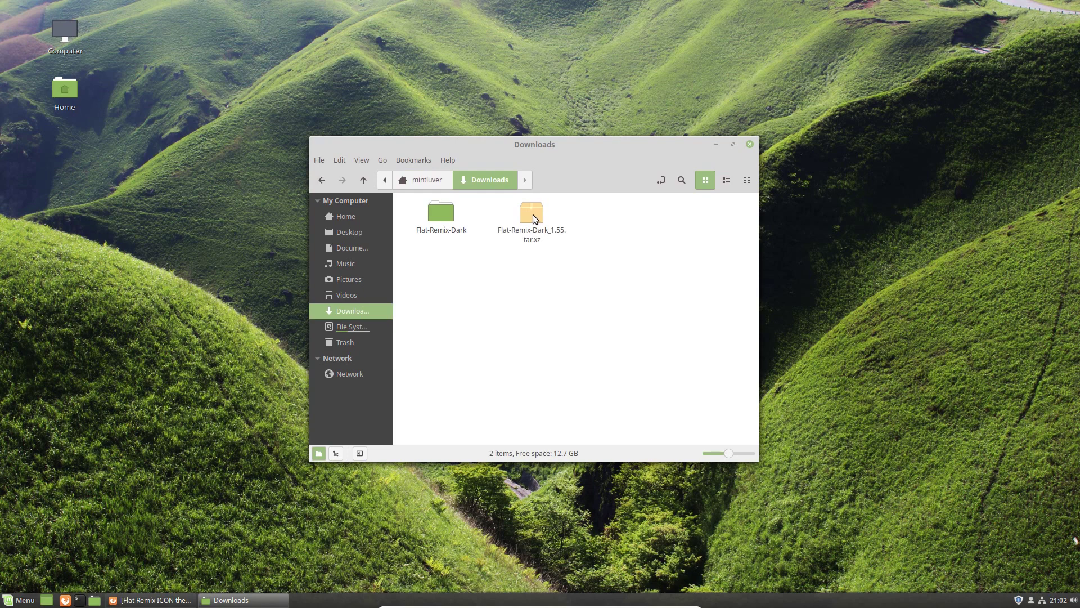
{"action": "right_click", "coordinate": [532, 214]}
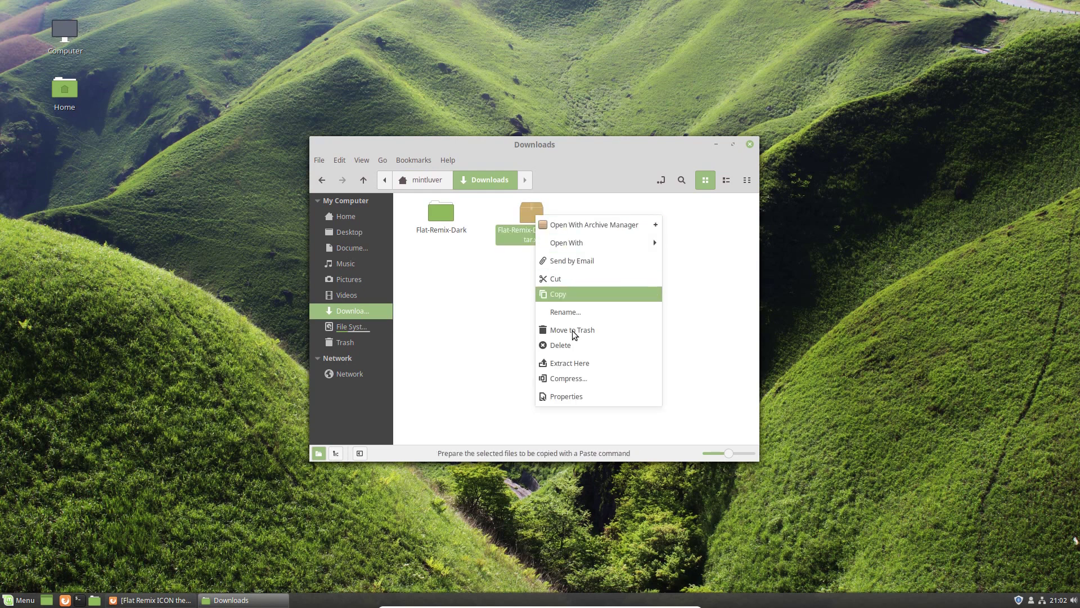
{"action": "left_click", "coordinate": [572, 363]}
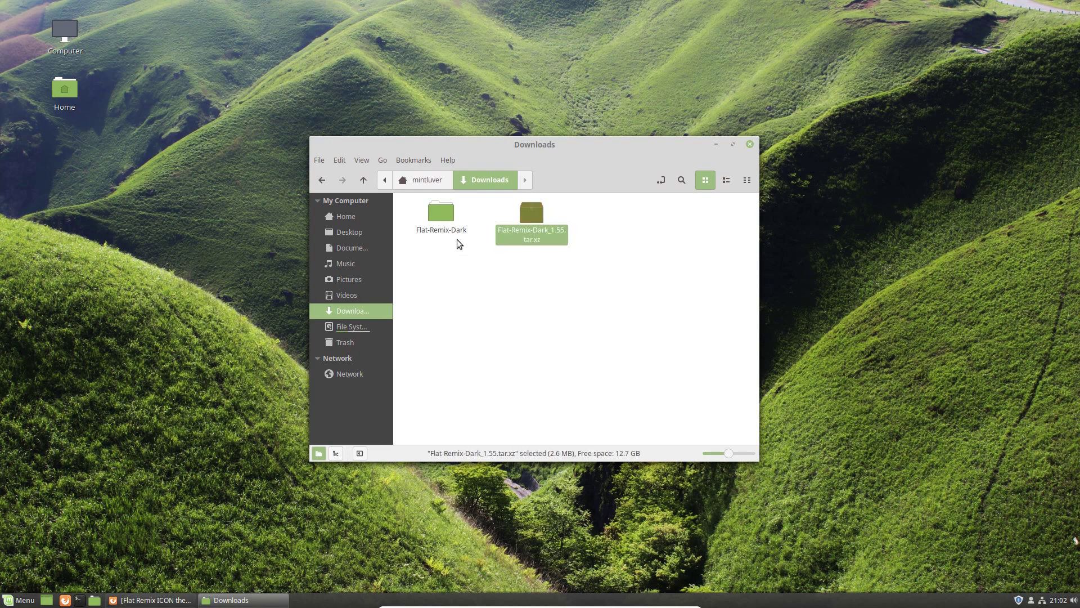
{"action": "left_click", "coordinate": [546, 316]}
{"action": "left_click_drag", "start_coordinate": [588, 144], "coordinate": [379, 30]}
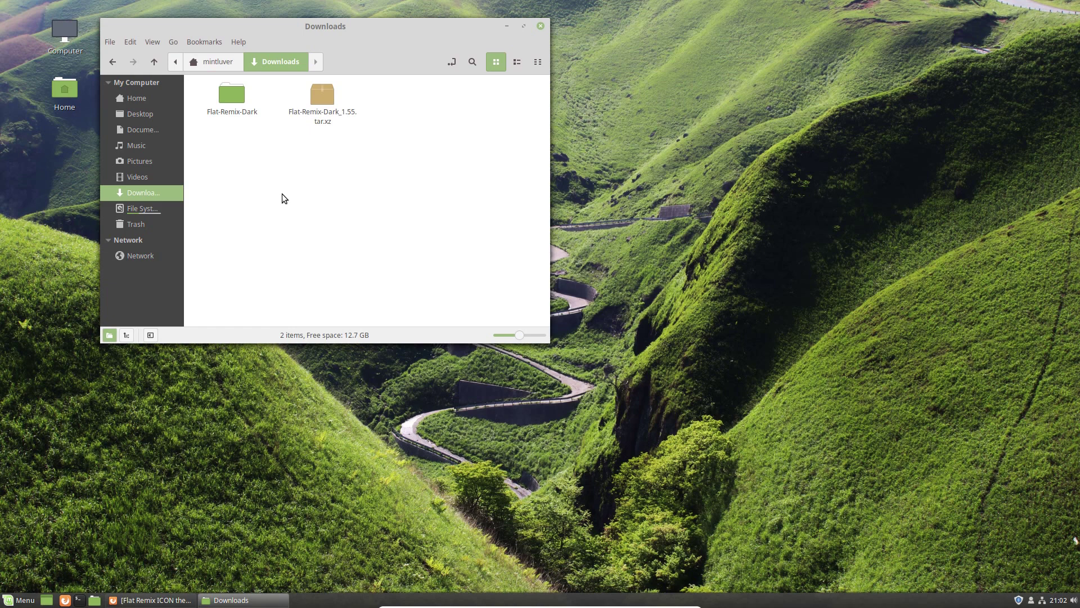
In a second file window, navigate to /usr/share and bring up the icons folder's context menu
{"action": "double_click", "coordinate": [64, 90]}
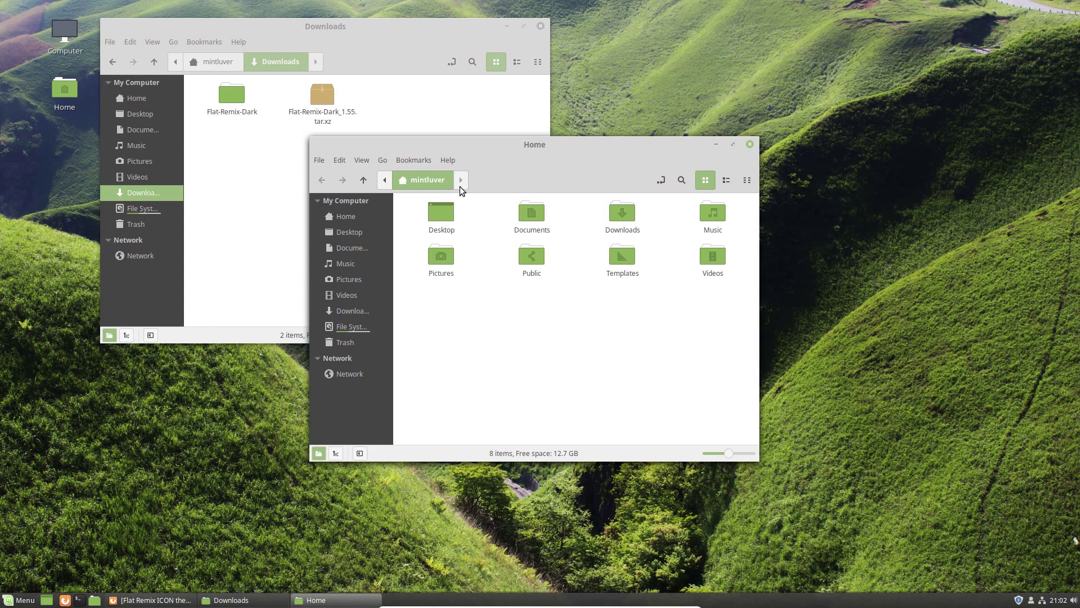
{"action": "left_click", "coordinate": [353, 327]}
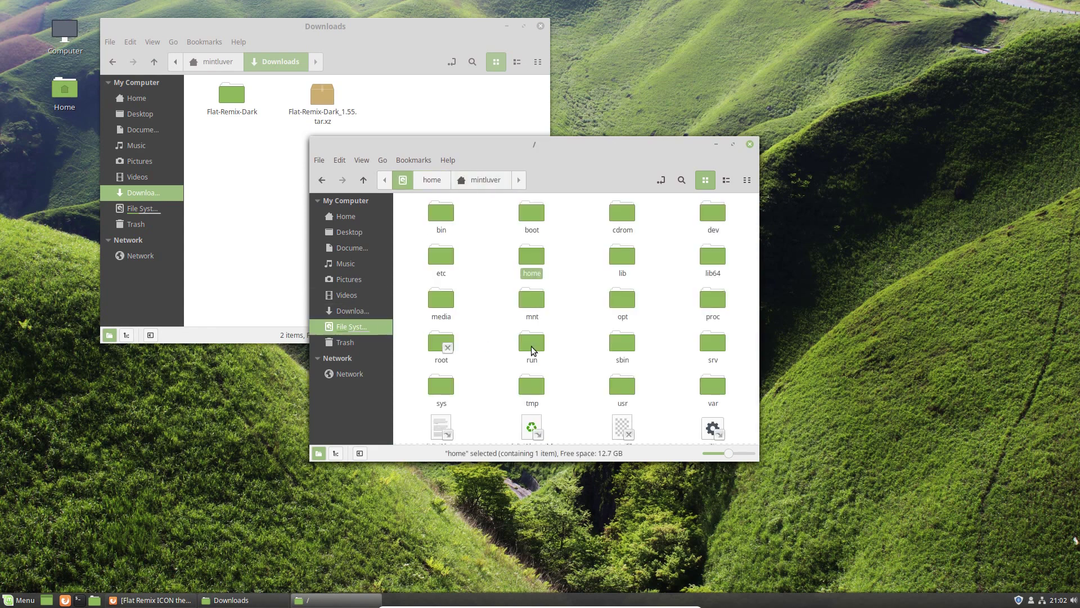
{"action": "double_click", "coordinate": [630, 387]}
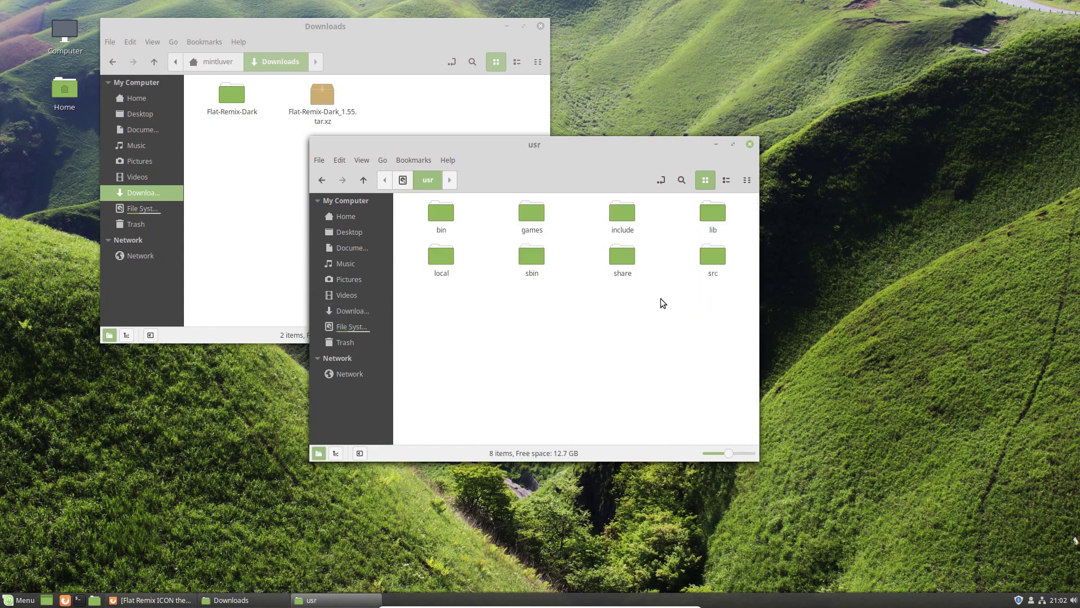
{"action": "double_click", "coordinate": [622, 255]}
{"action": "scroll", "coordinate": [666, 337], "scroll_direction": "down", "scroll_amount": 8}
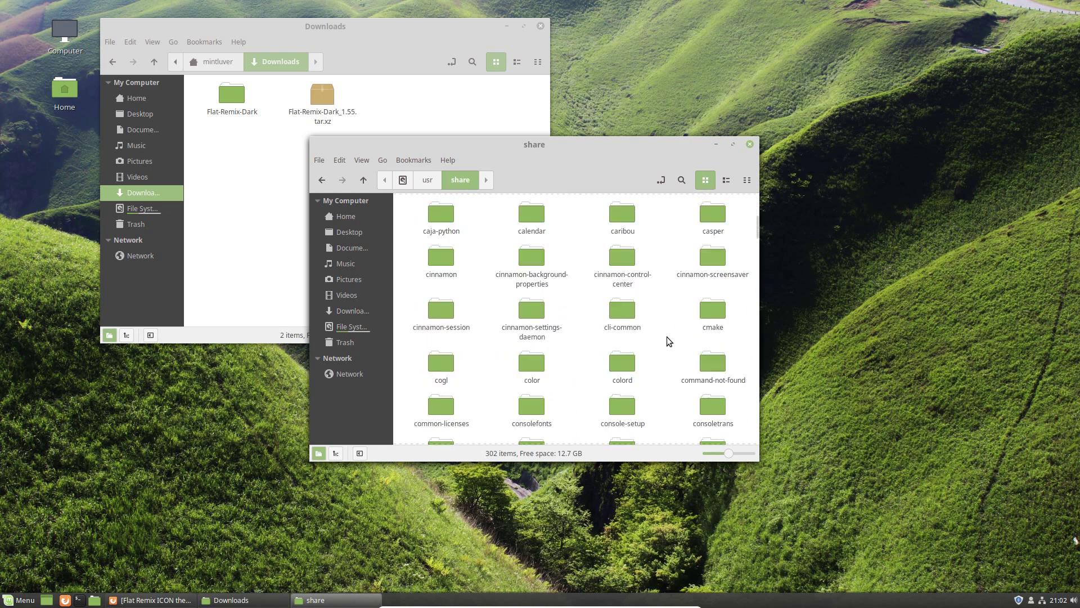
{"action": "scroll", "coordinate": [667, 338], "scroll_direction": "down", "scroll_amount": 12}
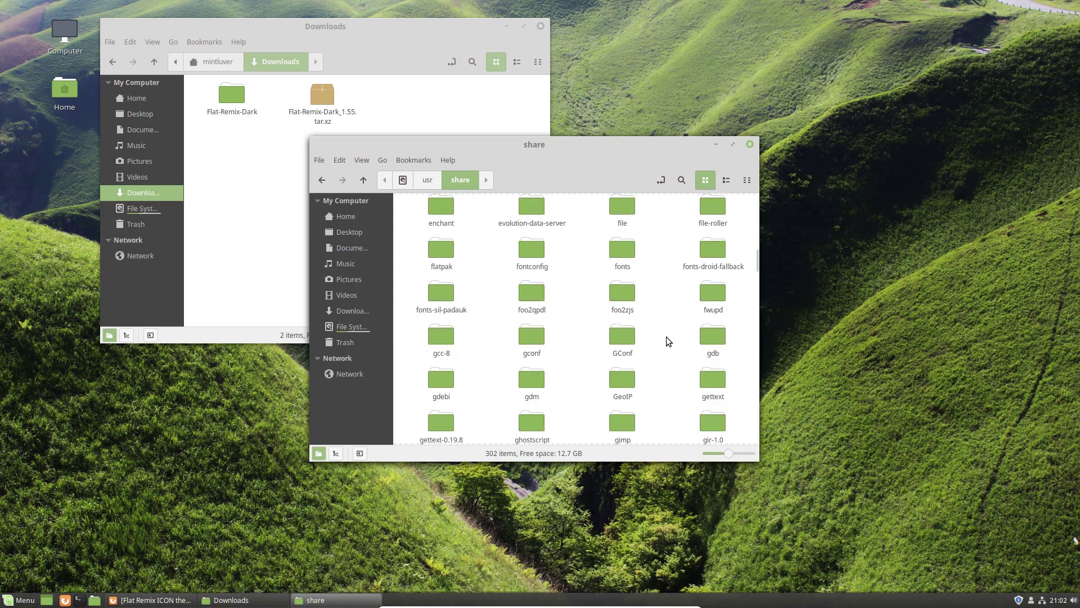
{"action": "scroll", "coordinate": [666, 337], "scroll_direction": "down", "scroll_amount": 5}
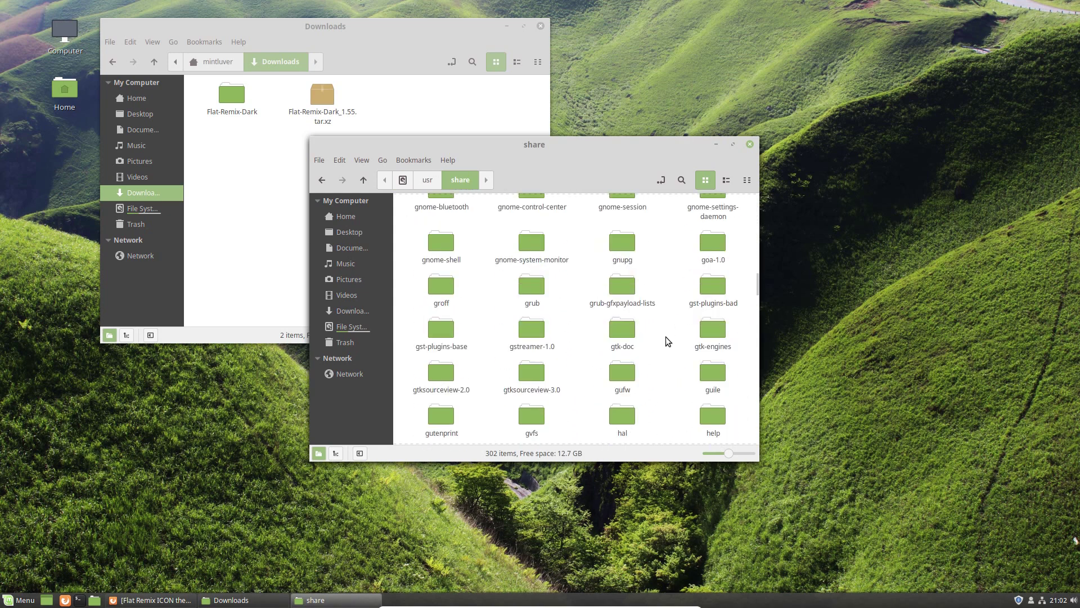
{"action": "scroll", "coordinate": [666, 336], "scroll_direction": "down", "scroll_amount": 1}
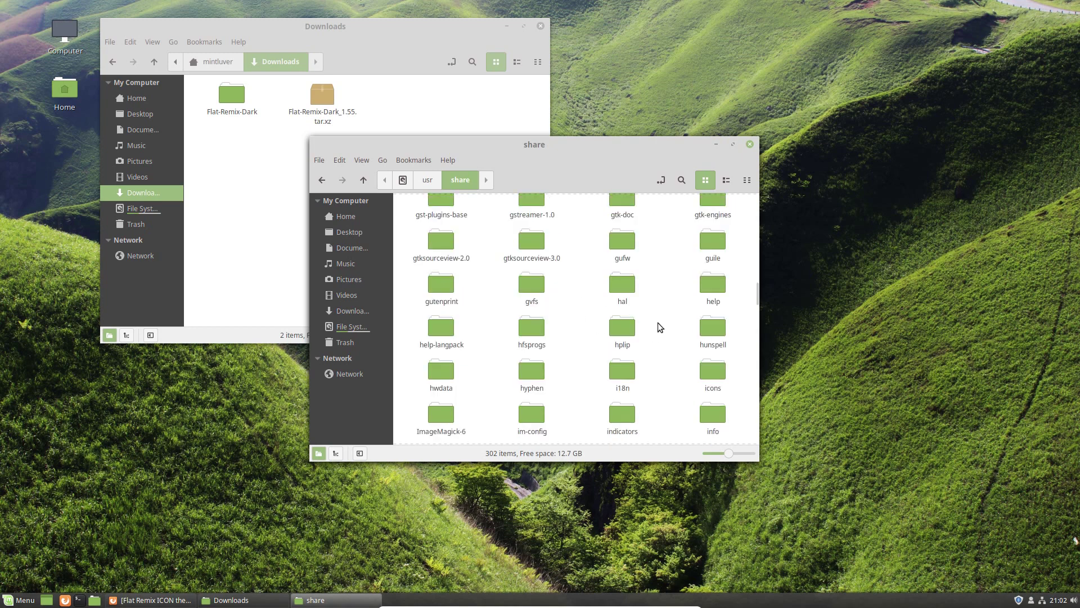
{"action": "right_click", "coordinate": [709, 374]}
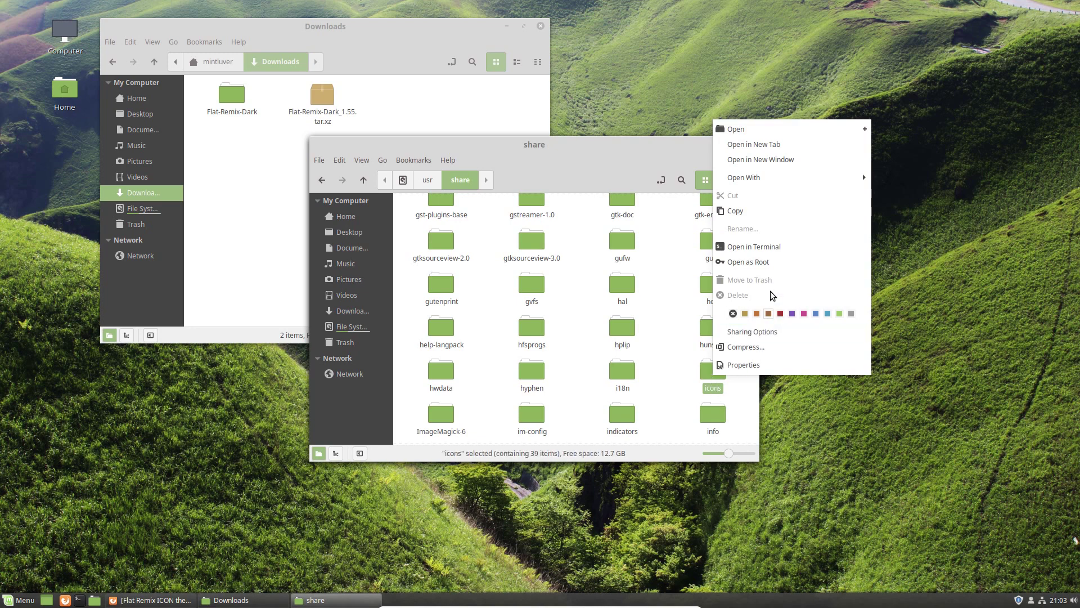
Open the icons folder as root, authenticating with the account password
{"action": "left_click", "coordinate": [764, 259]}
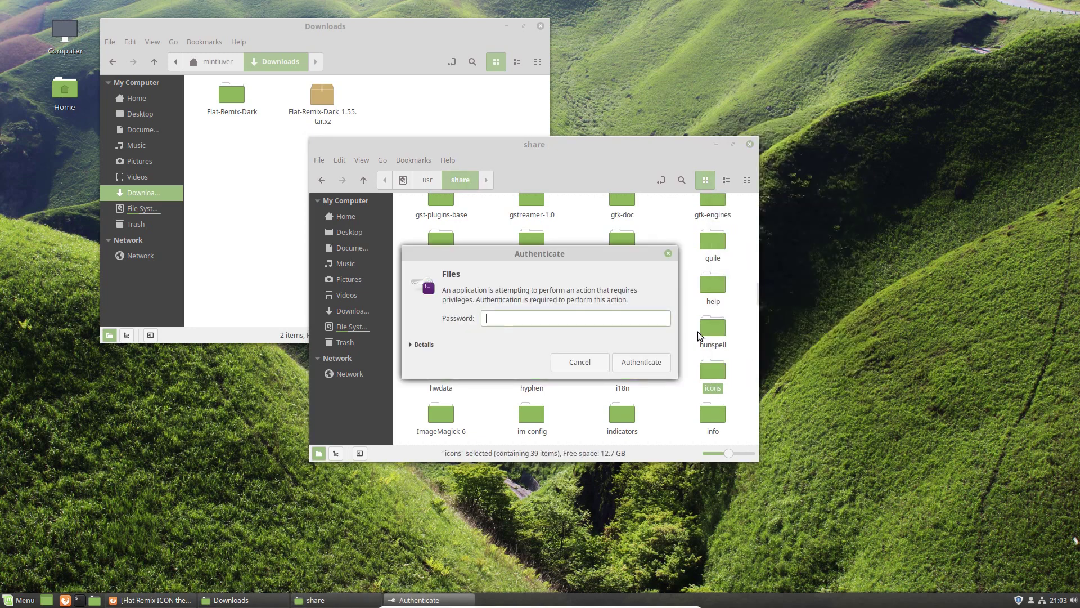
{"action": "type", "text": "•••••••"}
{"action": "key", "text": "Return"}
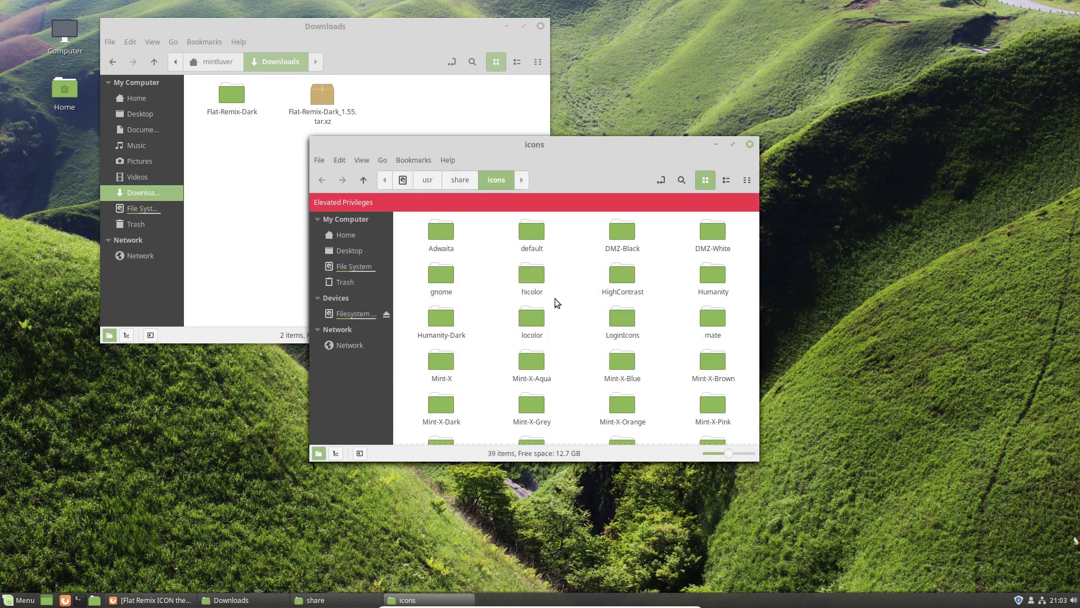
Minimize the share and root icons windows, leaving Downloads, and select the desktop Home icon
{"action": "left_click_drag", "start_coordinate": [586, 142], "coordinate": [769, 202]}
{"action": "left_click", "coordinate": [716, 145]}
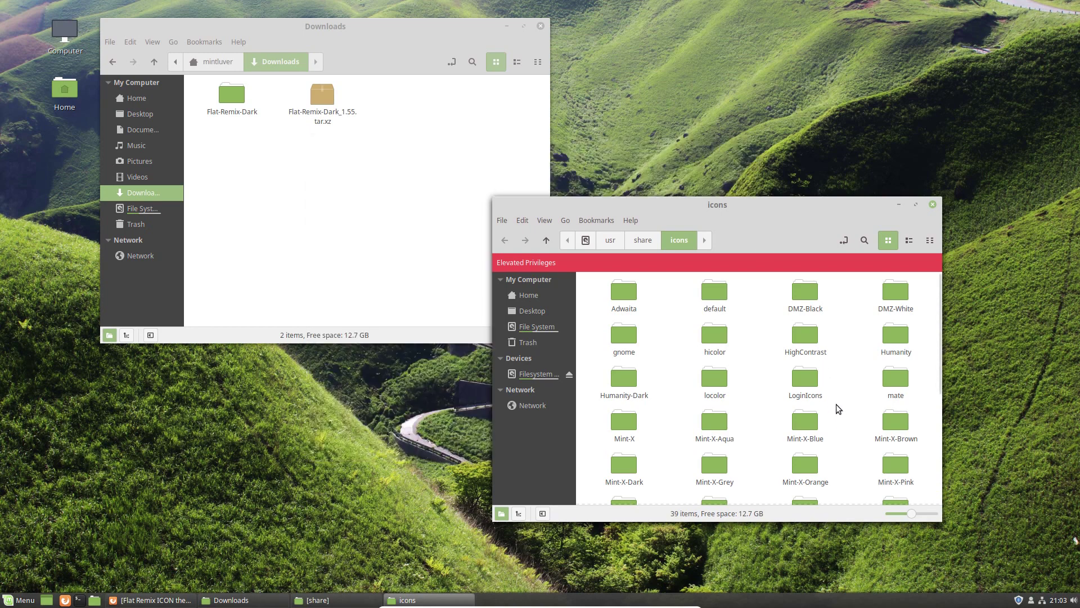
{"action": "scroll", "coordinate": [835, 402], "scroll_direction": "down", "scroll_amount": 2}
{"action": "left_click", "coordinate": [241, 100]}
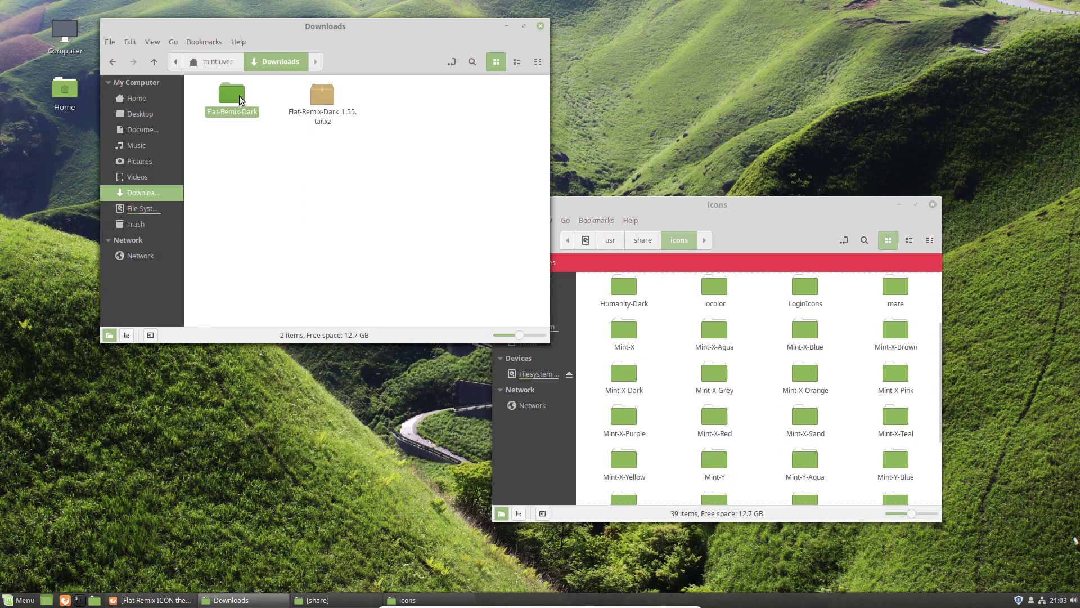
{"action": "left_click", "coordinate": [771, 396]}
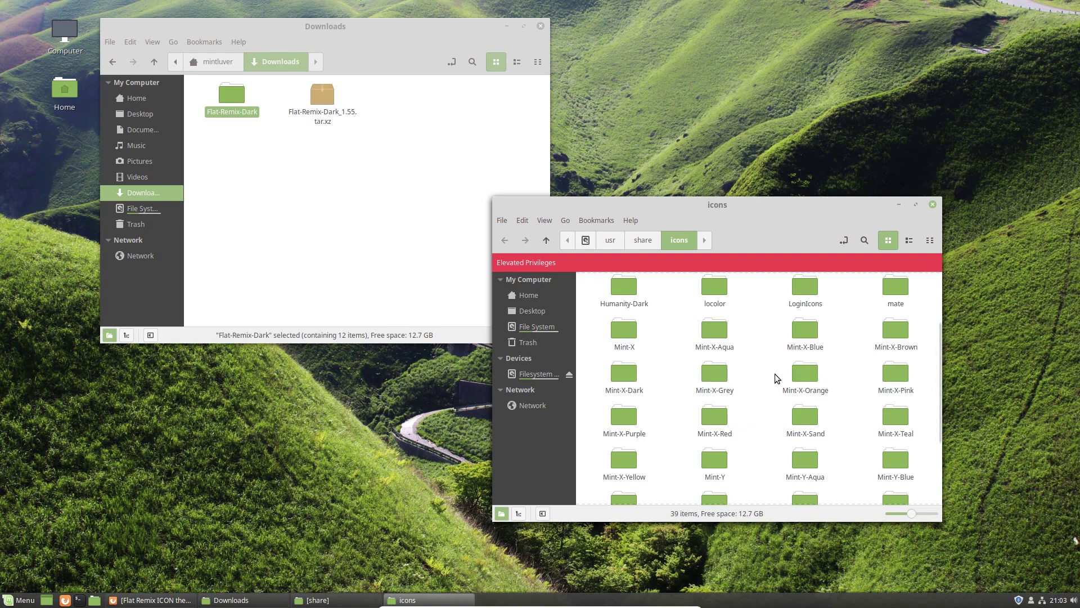
{"action": "left_click", "coordinate": [898, 205]}
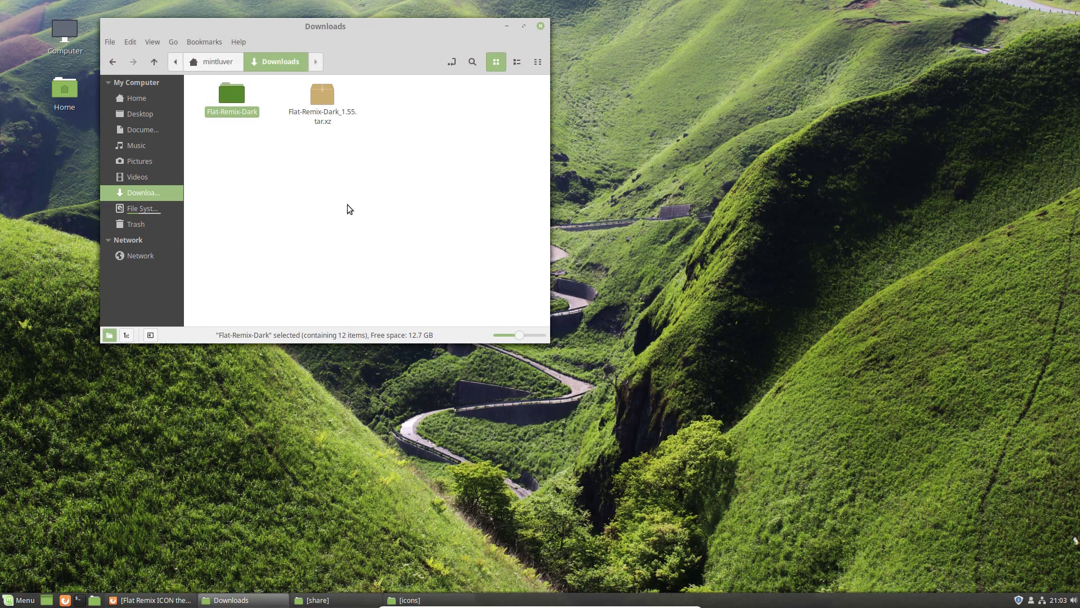
{"action": "left_click", "coordinate": [360, 210]}
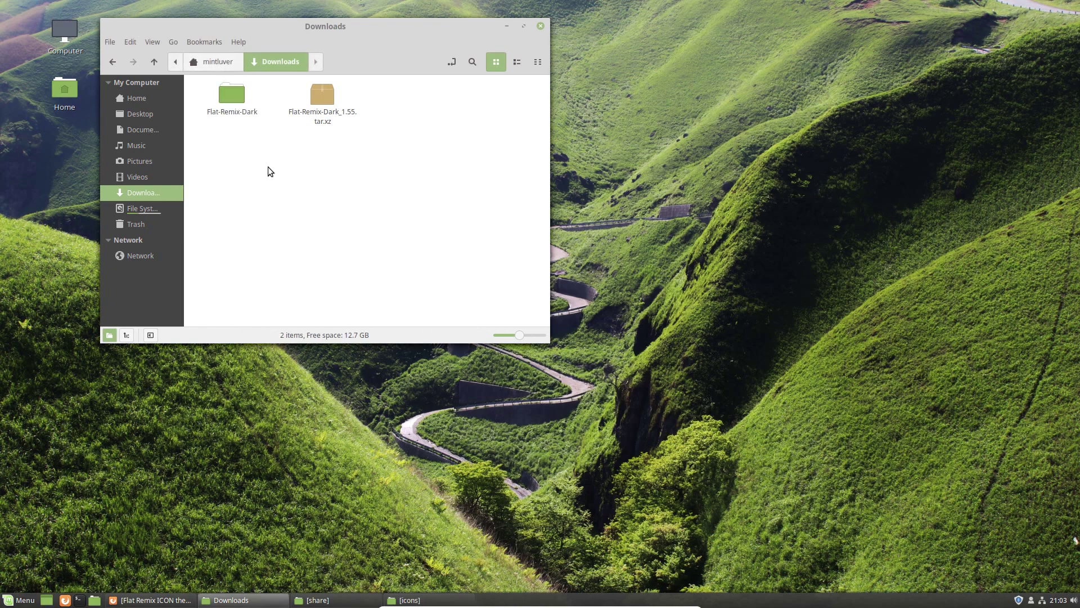
{"action": "left_click", "coordinate": [54, 87]}
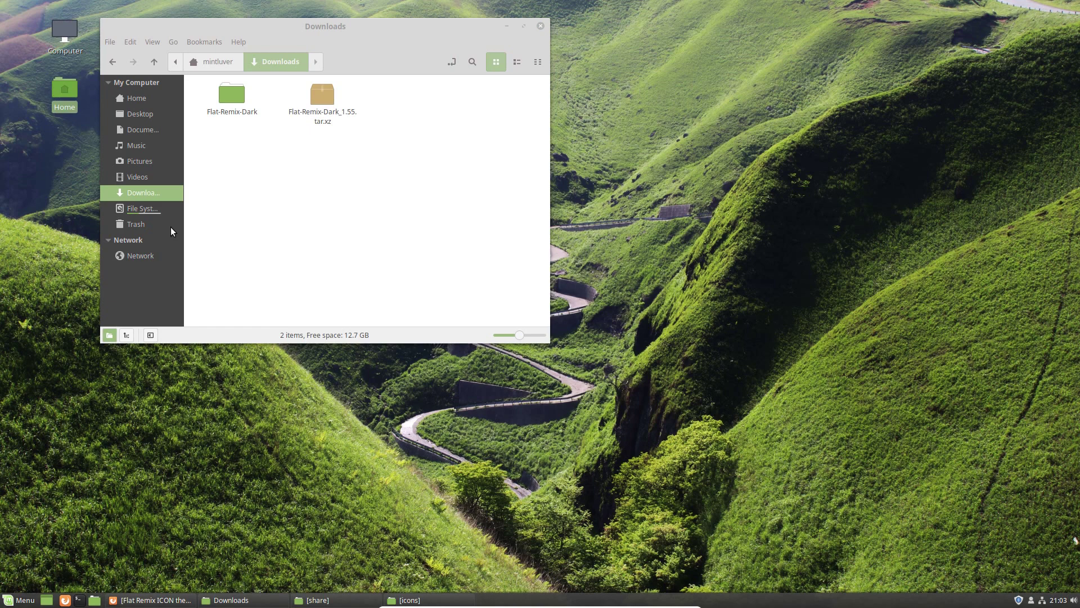
Open Home in a new window, show hidden files, and enter the .icons folder
{"action": "left_click", "coordinate": [343, 216]}
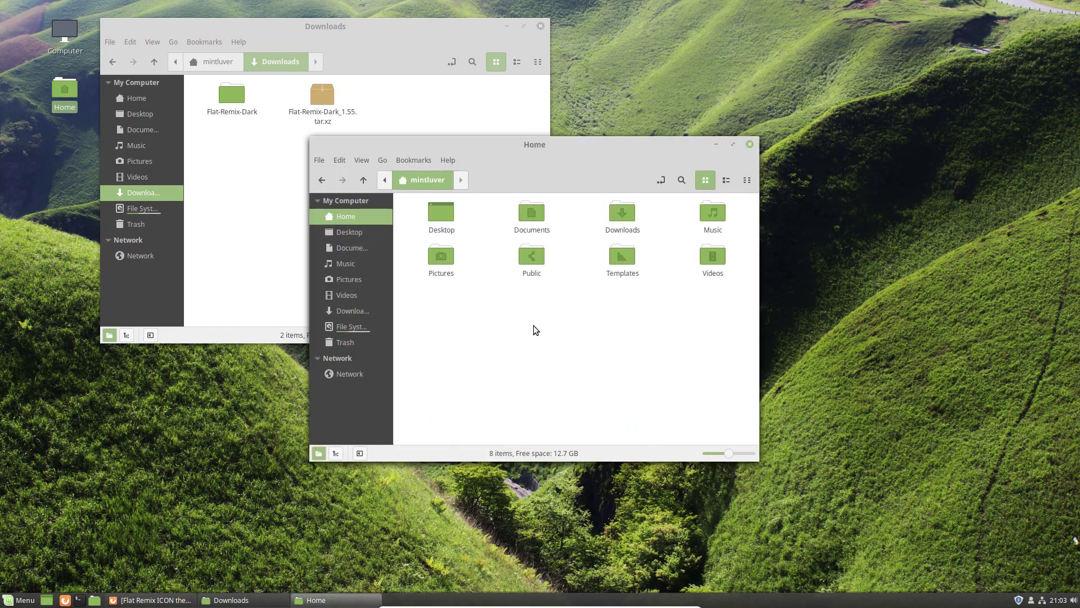
{"action": "left_click", "coordinate": [363, 161]}
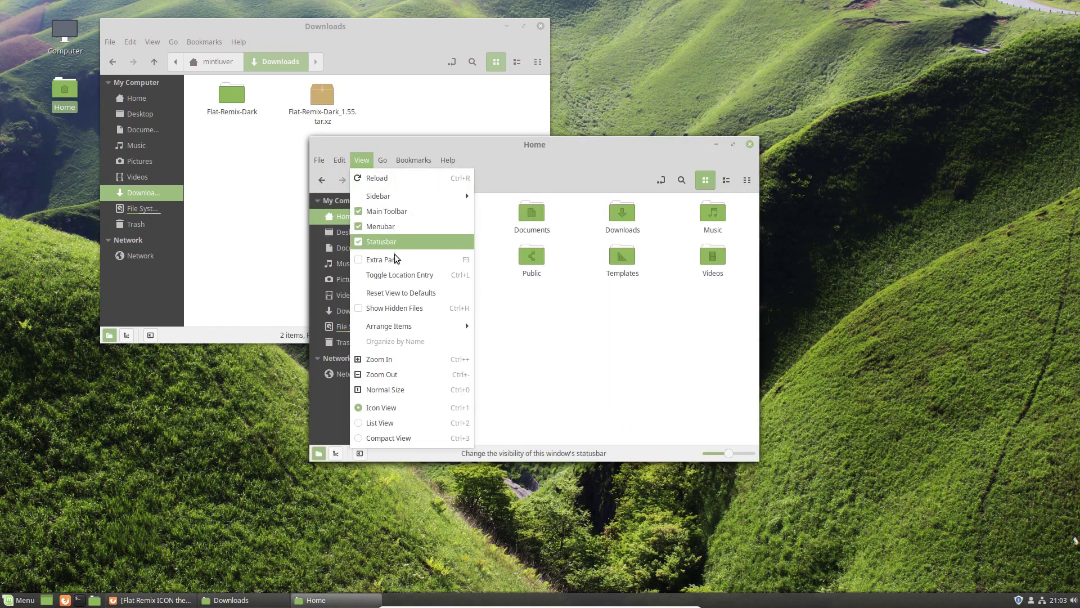
{"action": "left_click", "coordinate": [401, 309]}
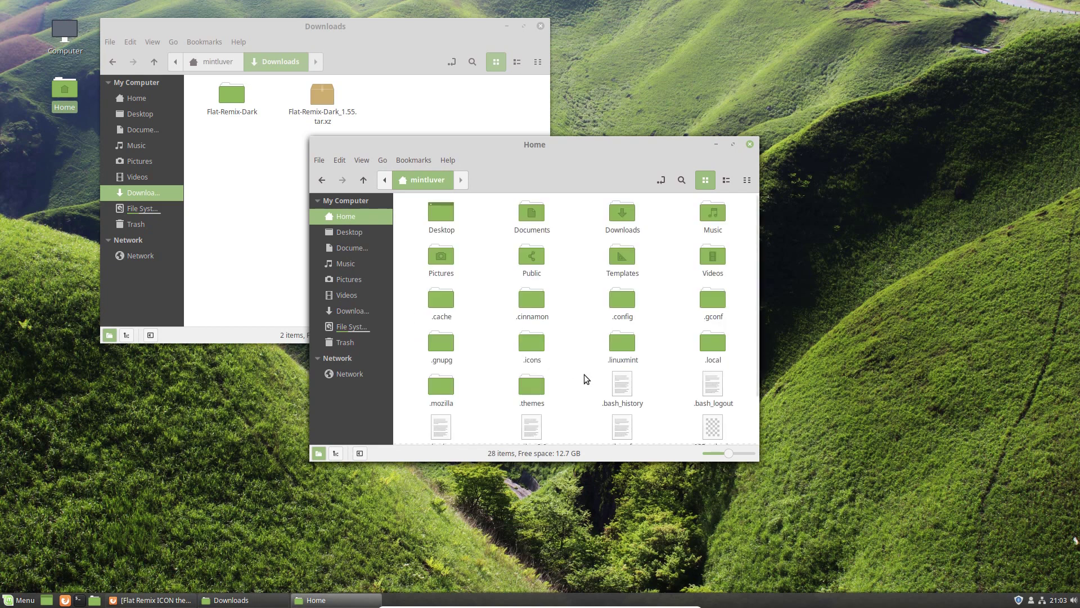
{"action": "double_click", "coordinate": [533, 342]}
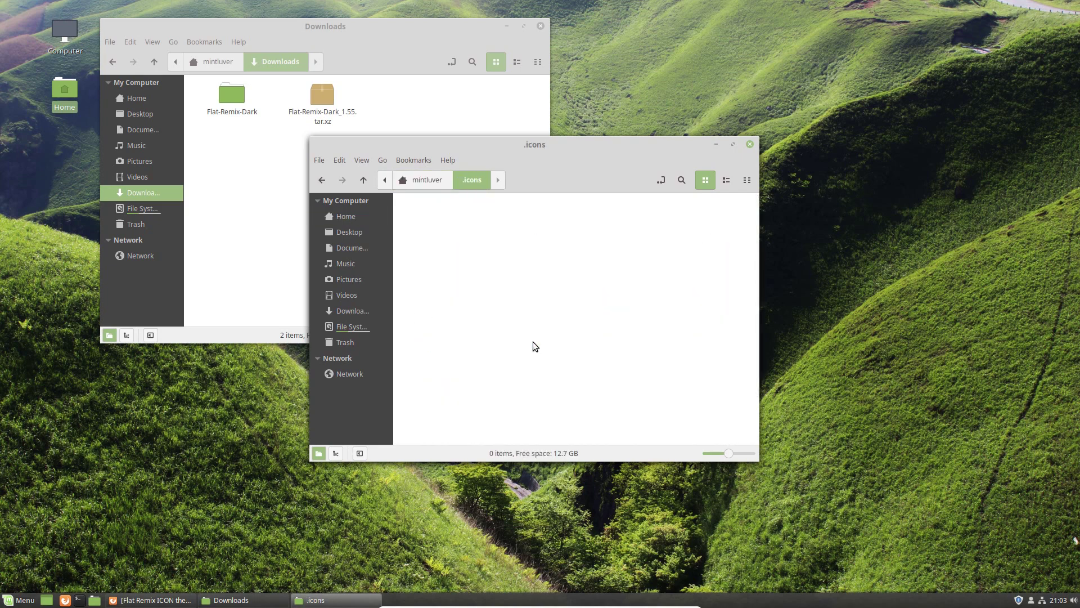
Copy Flat-Remix-Dark from Downloads into .icons, then minimize both file windows
{"action": "left_click", "coordinate": [237, 126]}
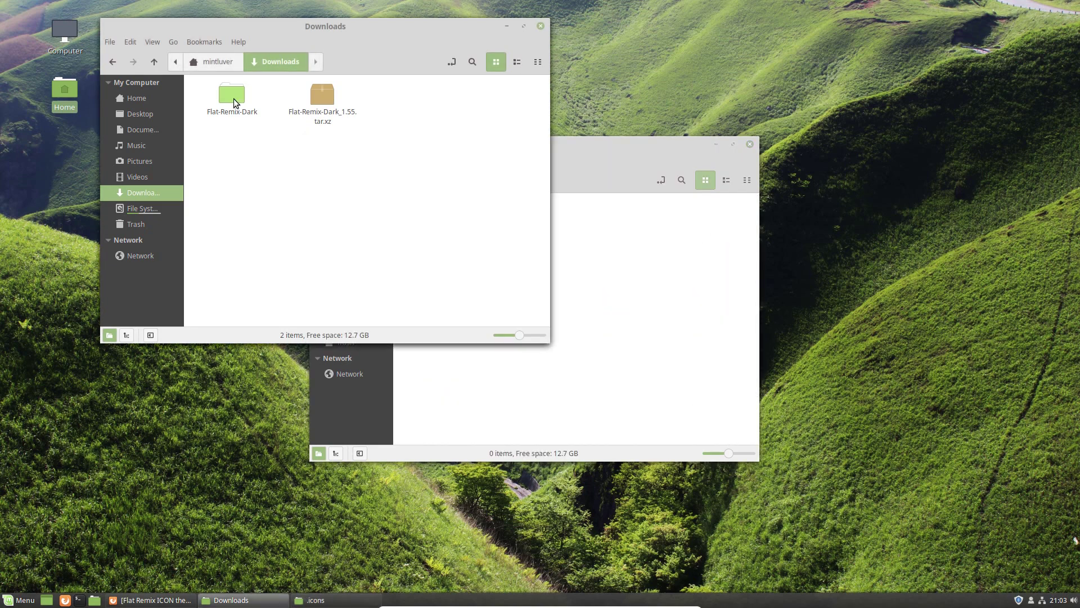
{"action": "right_click", "coordinate": [234, 99]}
{"action": "left_click", "coordinate": [285, 192]}
{"action": "left_click", "coordinate": [586, 241]}
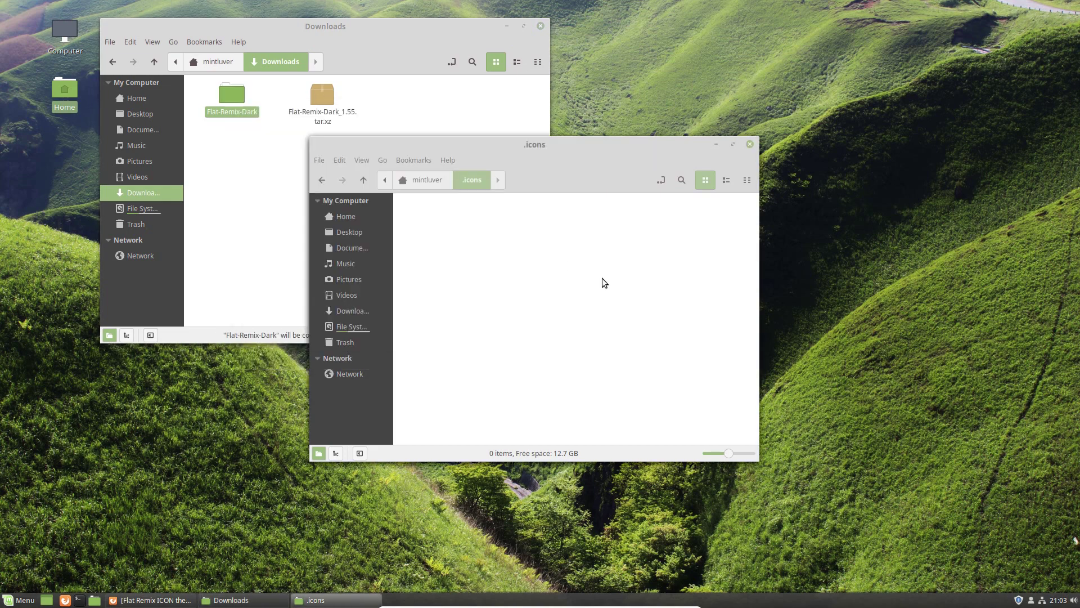
{"action": "right_click", "coordinate": [592, 276]}
{"action": "left_click", "coordinate": [651, 398]}
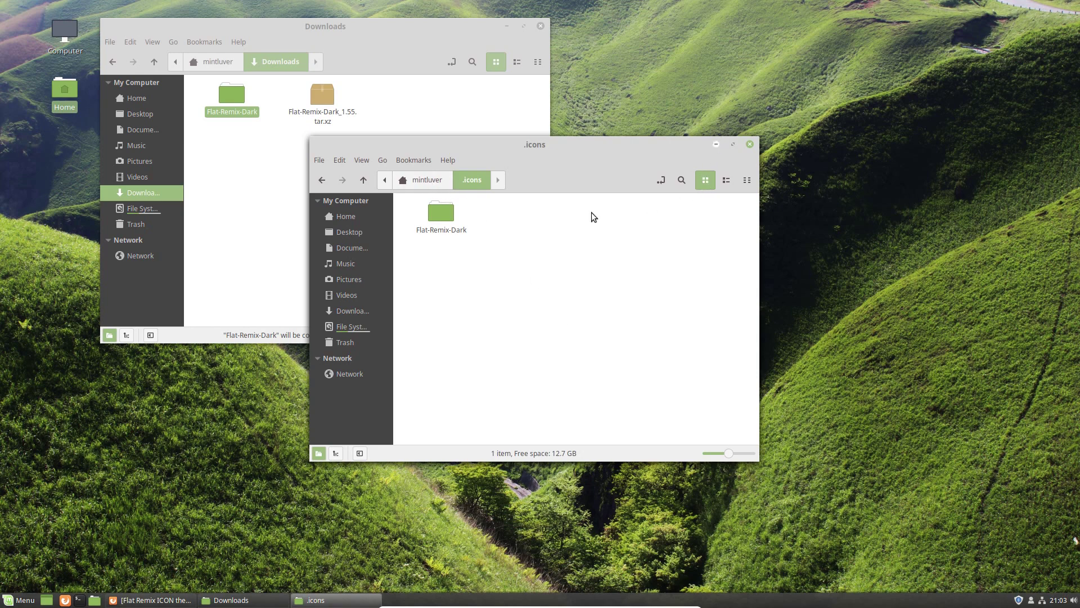
{"action": "left_click", "coordinate": [717, 143]}
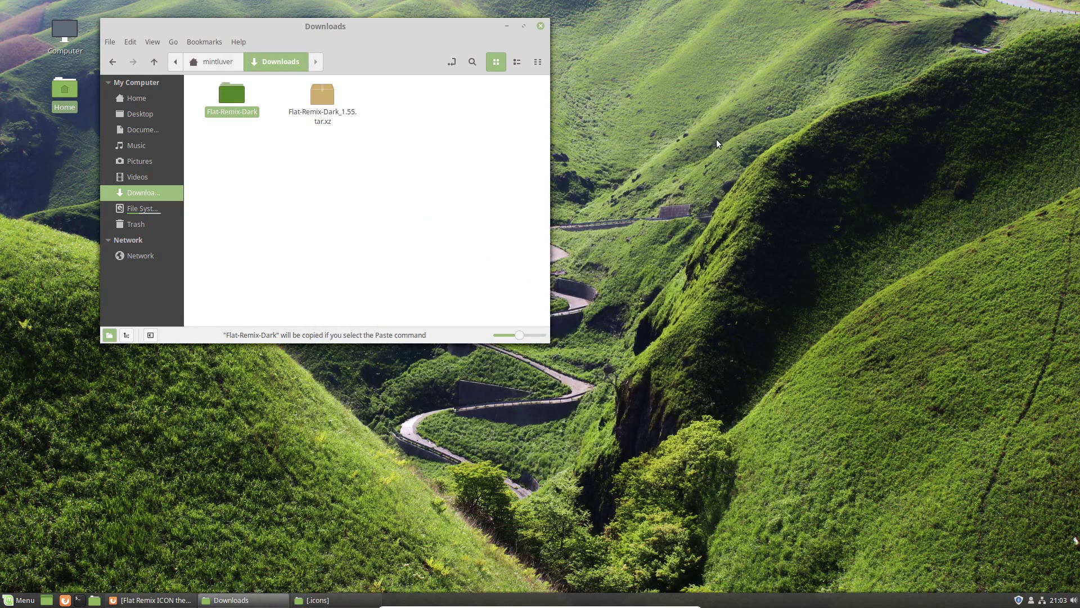
{"action": "left_click", "coordinate": [508, 26]}
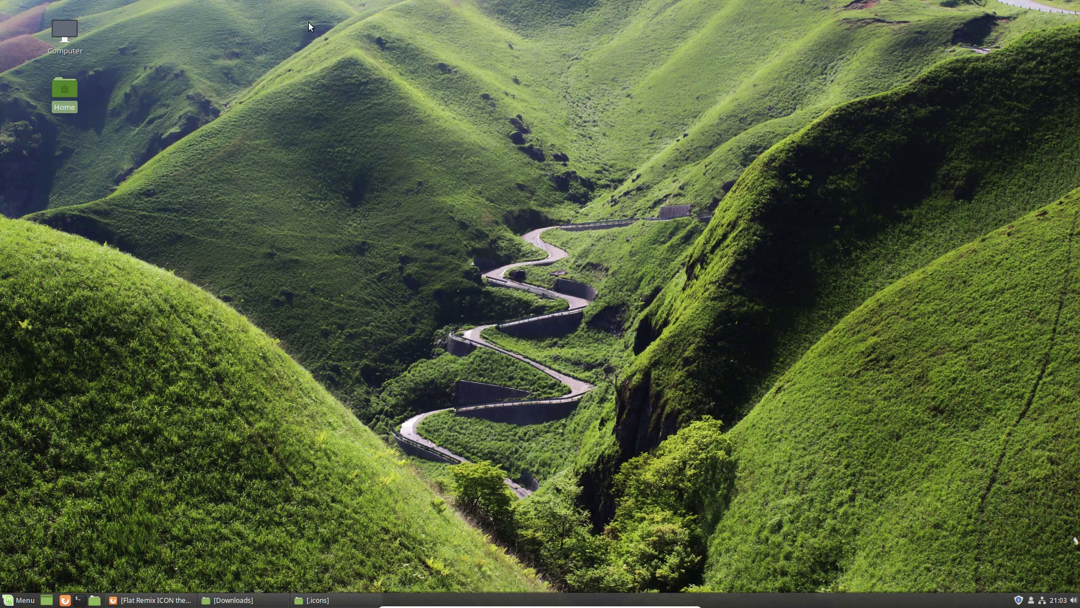
Set the icon theme to Flat-Remix-Dark in System Settings > Themes
{"action": "left_click", "coordinate": [457, 280]}
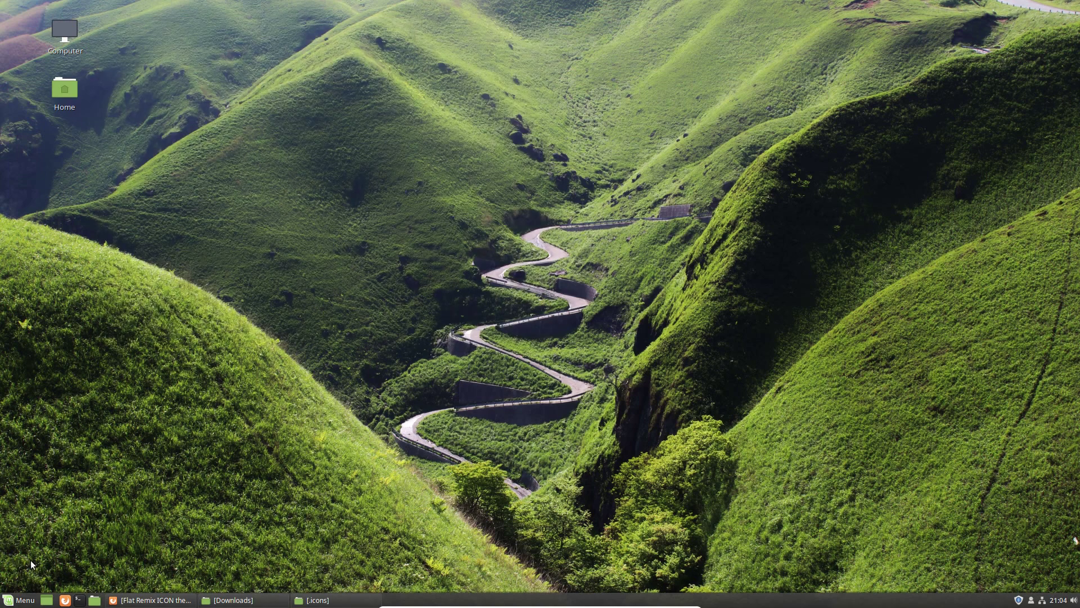
{"action": "left_click", "coordinate": [21, 599]}
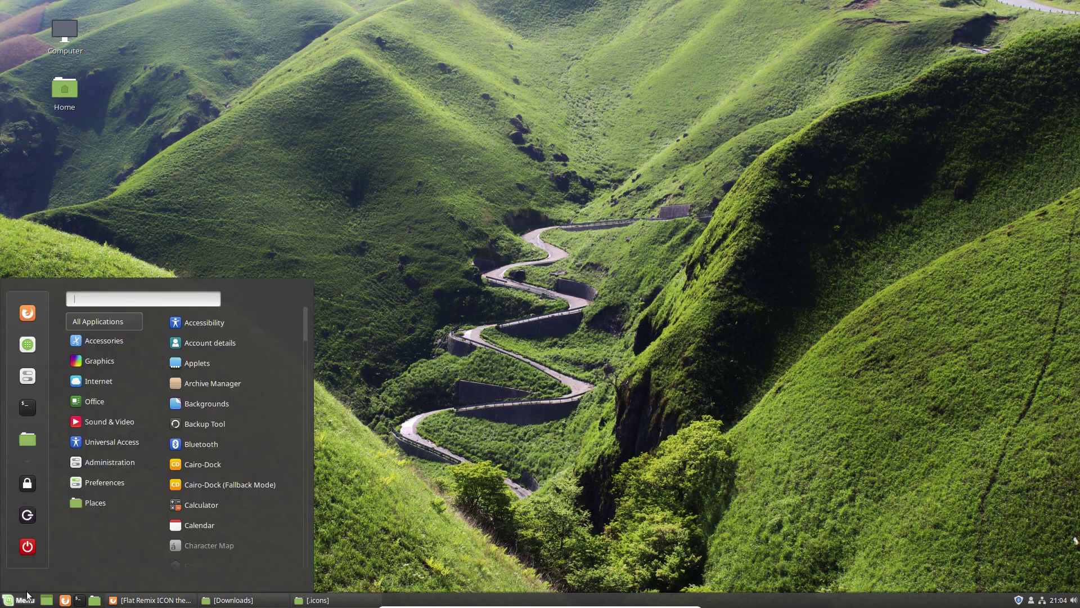
{"action": "left_click", "coordinate": [21, 379]}
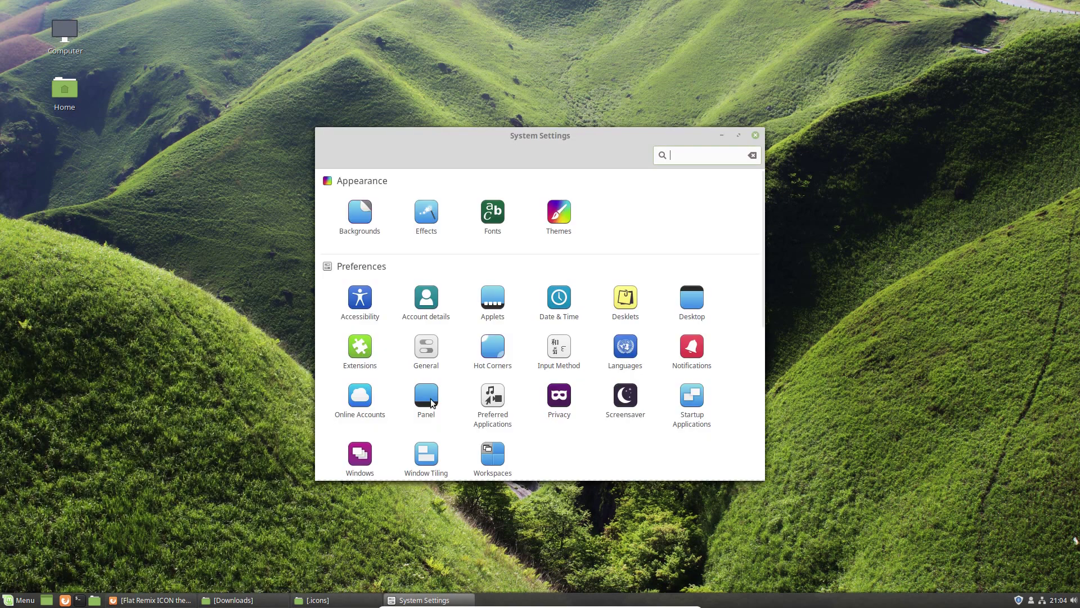
{"action": "left_click", "coordinate": [564, 215]}
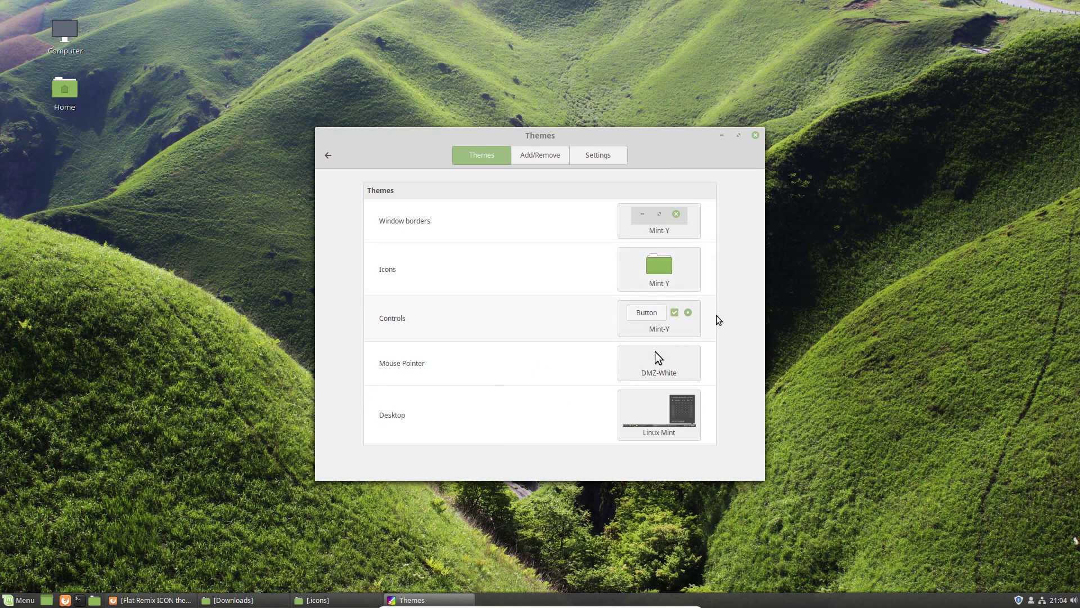
{"action": "left_click", "coordinate": [677, 281]}
{"action": "left_click", "coordinate": [802, 115]}
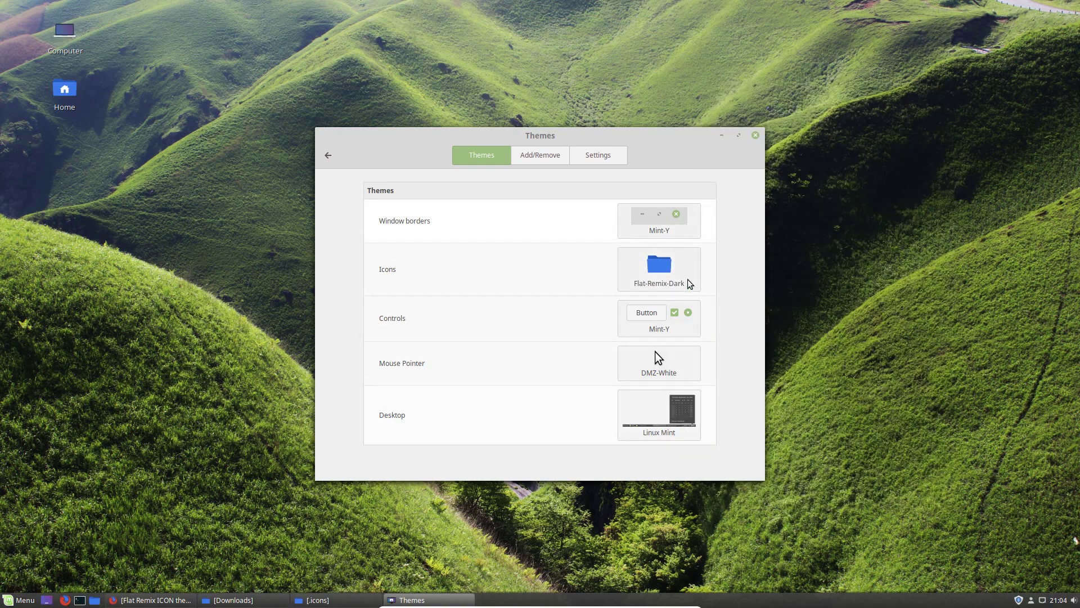
Set both window borders and controls to the Mint-Y-Dark theme
{"action": "left_click", "coordinate": [671, 230]}
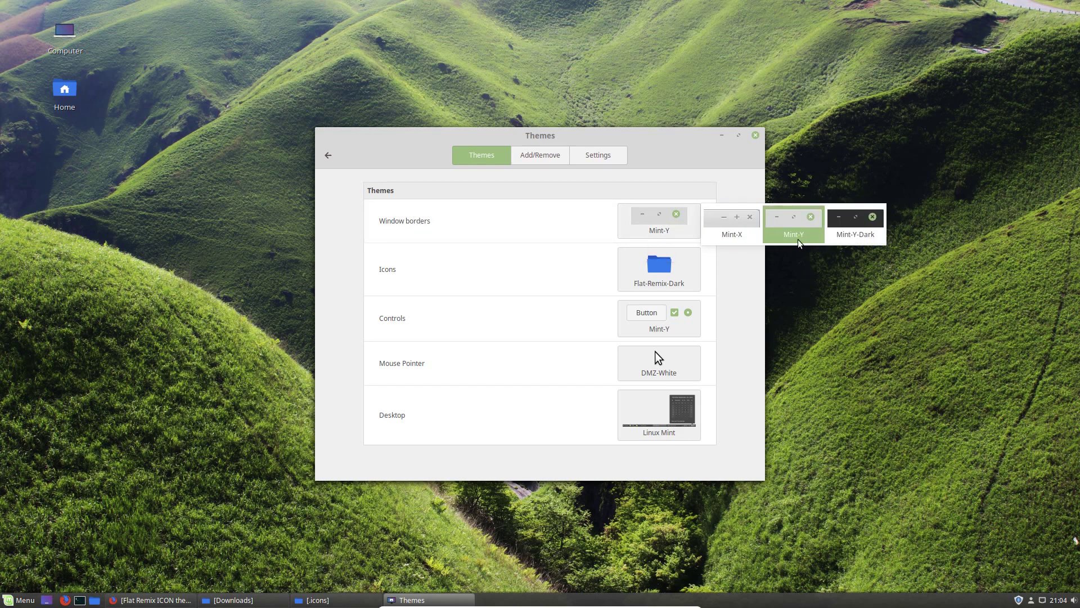
{"action": "left_click", "coordinate": [849, 231]}
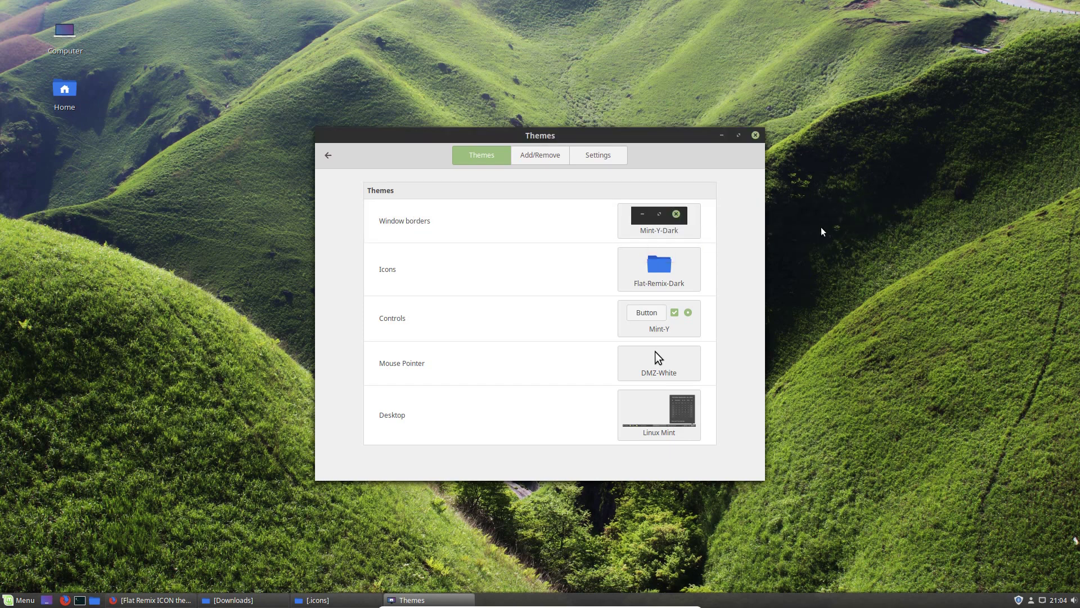
{"action": "left_click", "coordinate": [663, 329]}
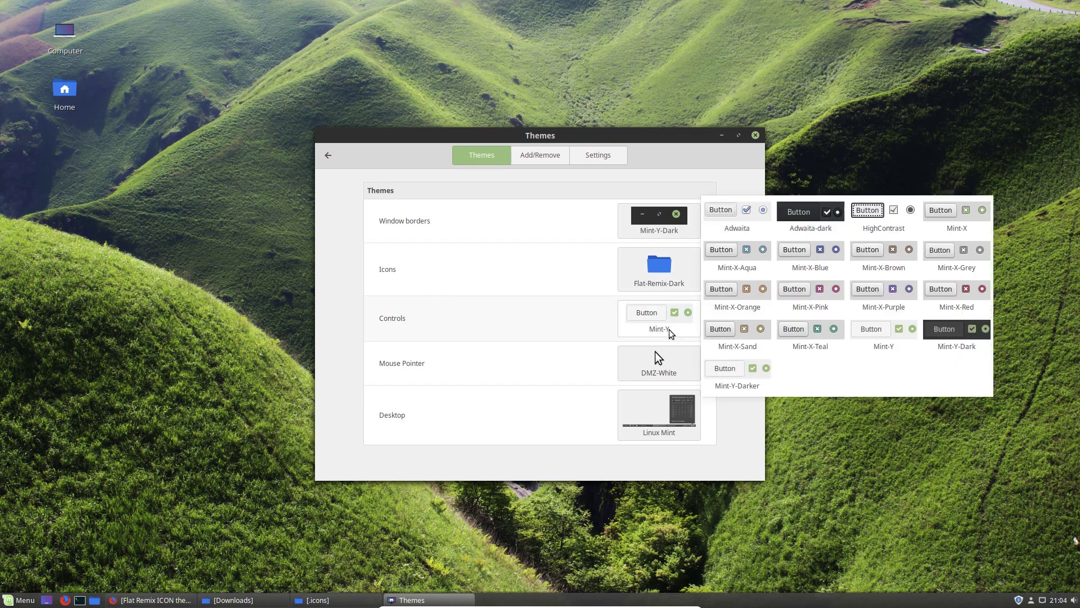
{"action": "left_click", "coordinate": [960, 340]}
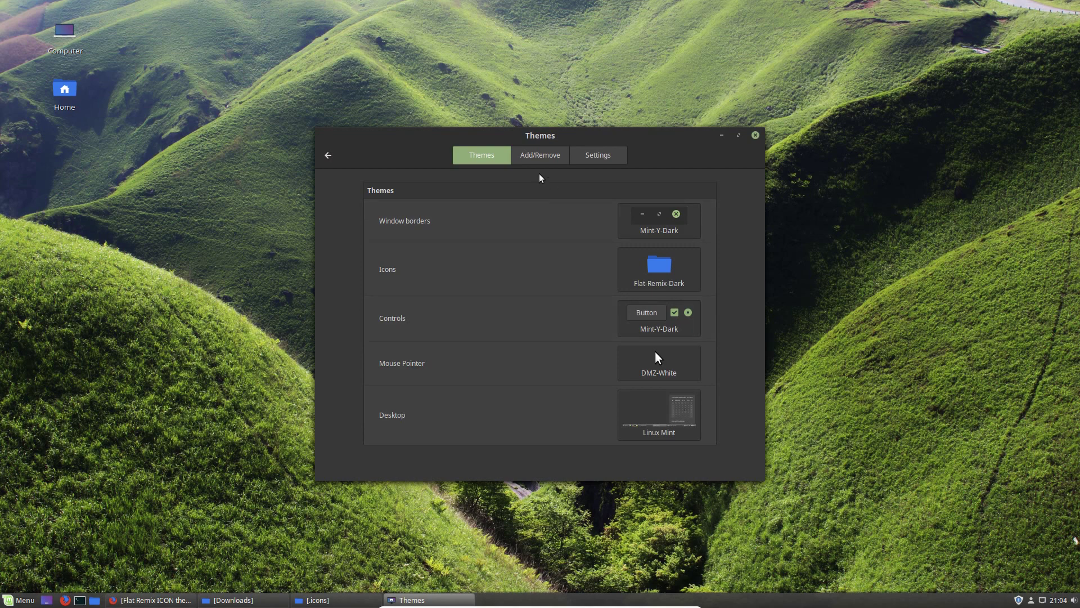
Browse the list of downloadable themes on the Add/Remove tab
{"action": "left_click", "coordinate": [528, 159]}
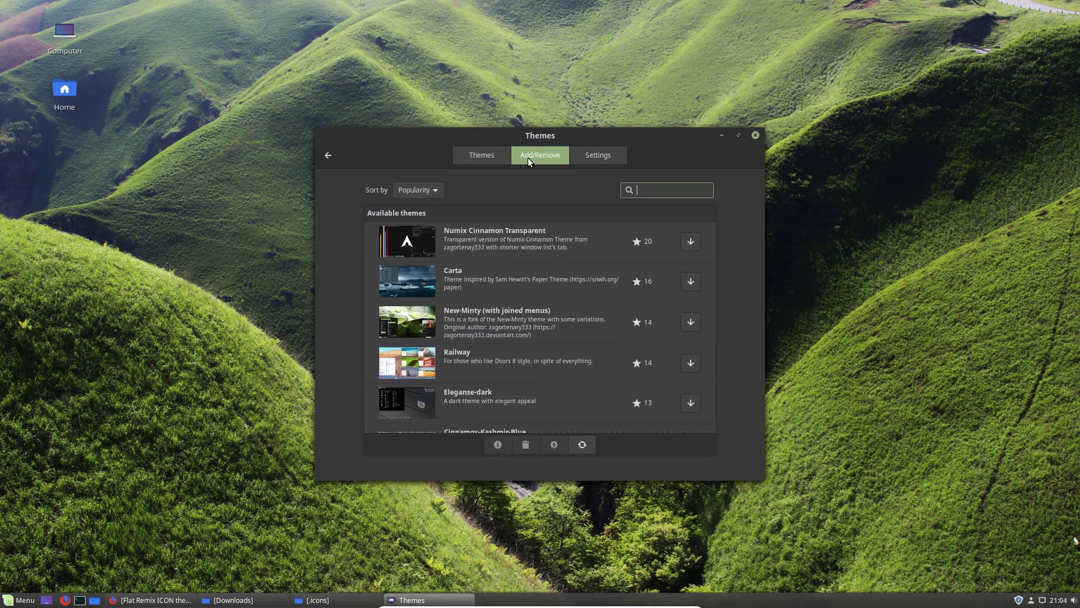
{"action": "scroll", "coordinate": [599, 309], "scroll_direction": "down", "scroll_amount": 3}
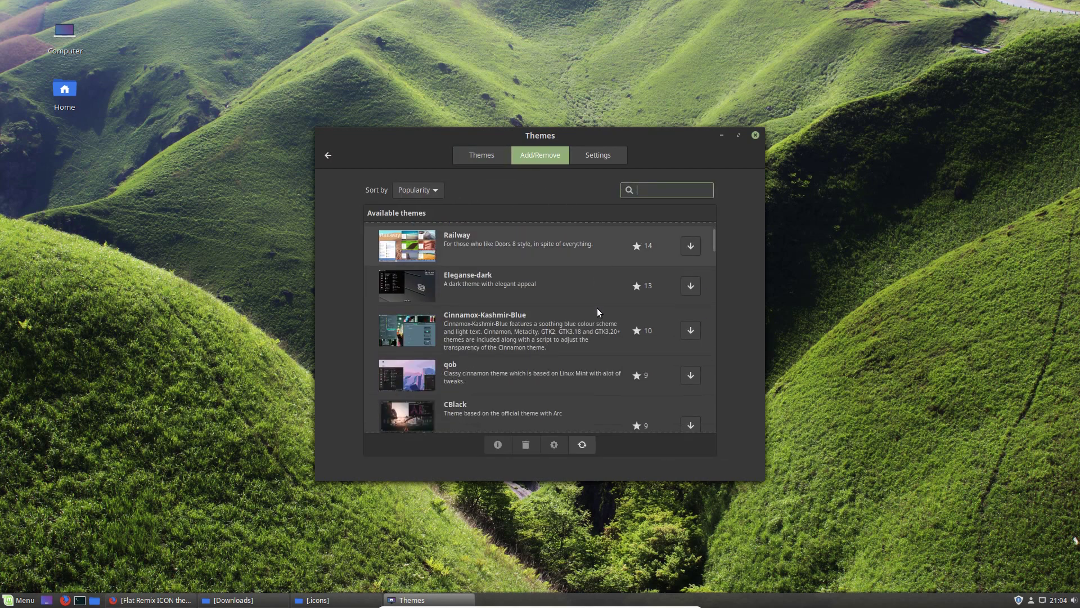
{"action": "scroll", "coordinate": [596, 309], "scroll_direction": "down", "scroll_amount": 4}
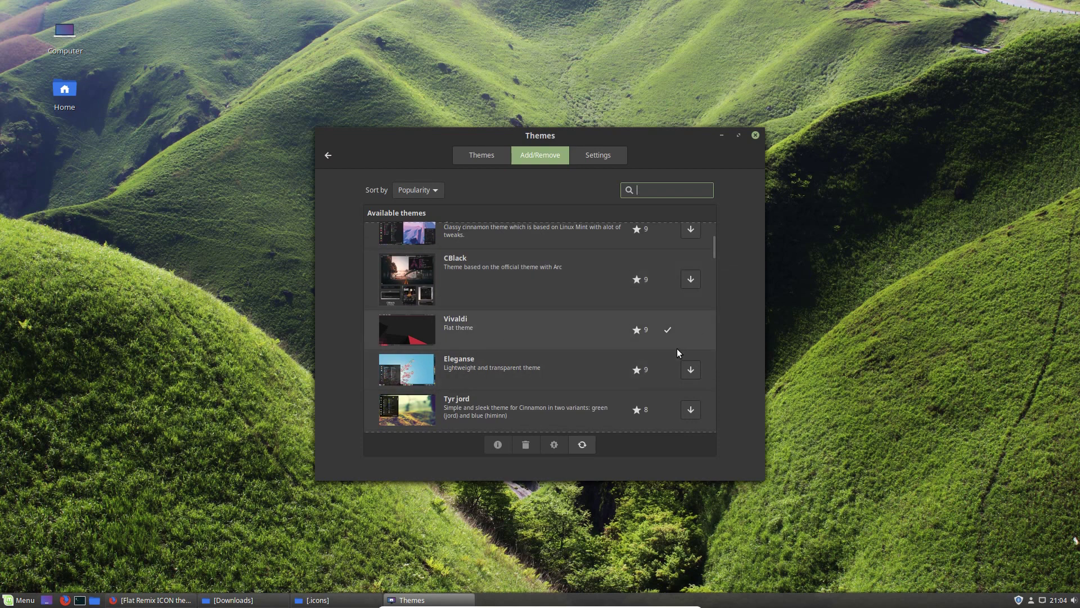
Apply Vivaldi as the desktop theme, then minimize Themes and open the menu
{"action": "left_click", "coordinate": [481, 156]}
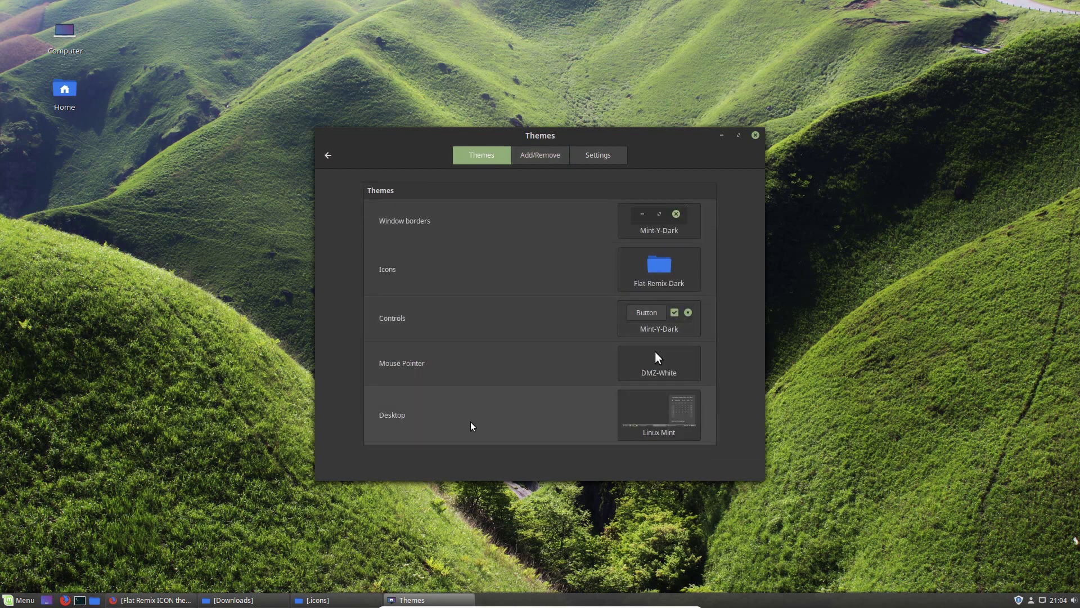
{"action": "left_click", "coordinate": [637, 425]}
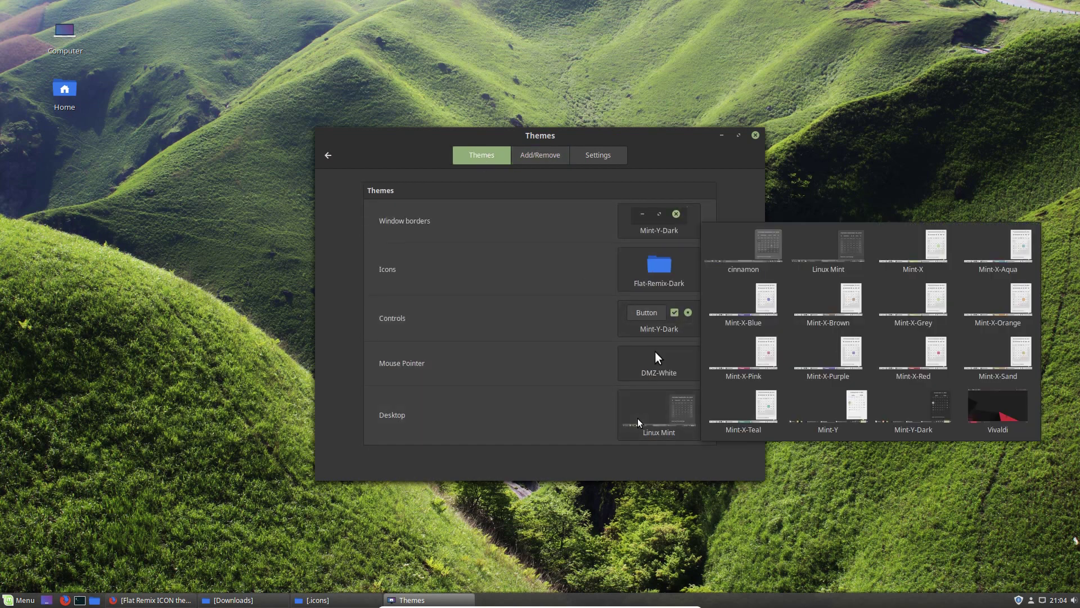
{"action": "left_click", "coordinate": [1023, 426]}
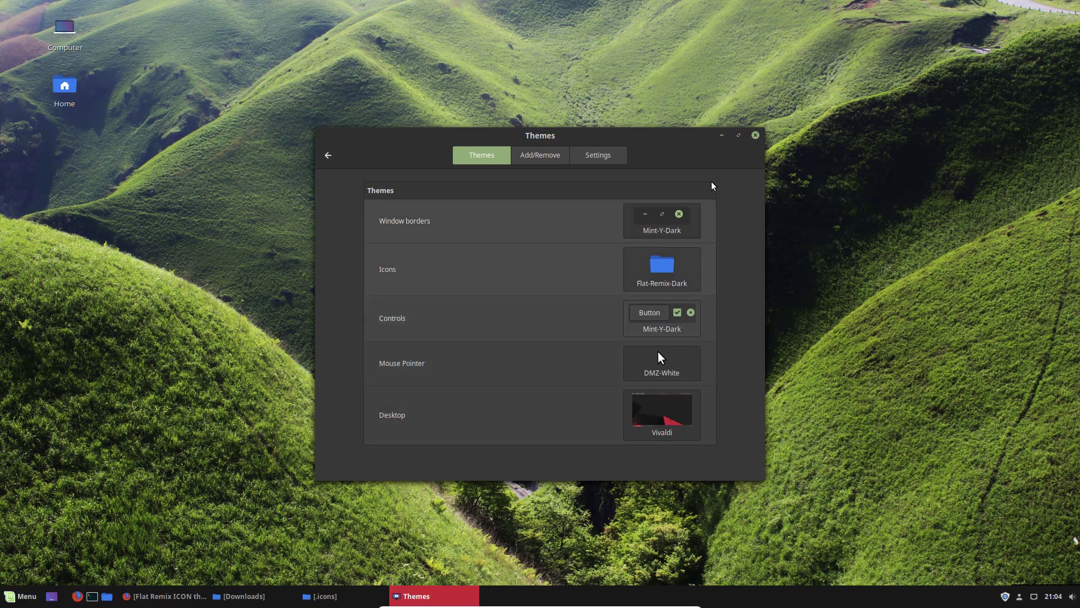
{"action": "left_click", "coordinate": [724, 135]}
{"action": "left_click", "coordinate": [25, 597]}
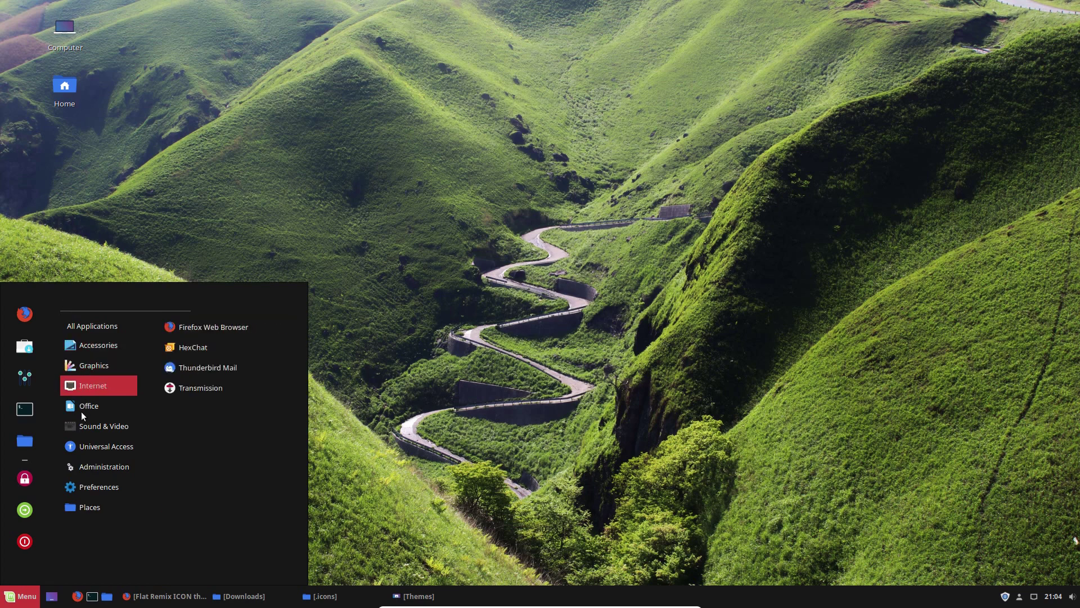
Scroll through the application menu and then close it
{"action": "mouse_move", "coordinate": [83, 470]}
{"action": "scroll", "coordinate": [221, 491], "scroll_direction": "down", "scroll_amount": 10}
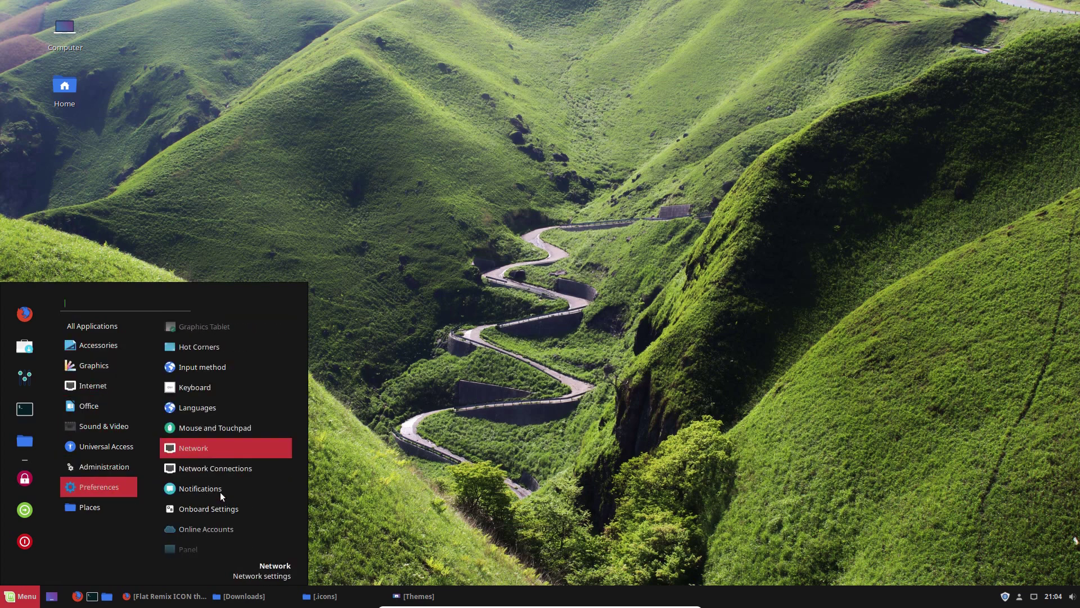
{"action": "scroll", "coordinate": [219, 491], "scroll_direction": "down", "scroll_amount": 3}
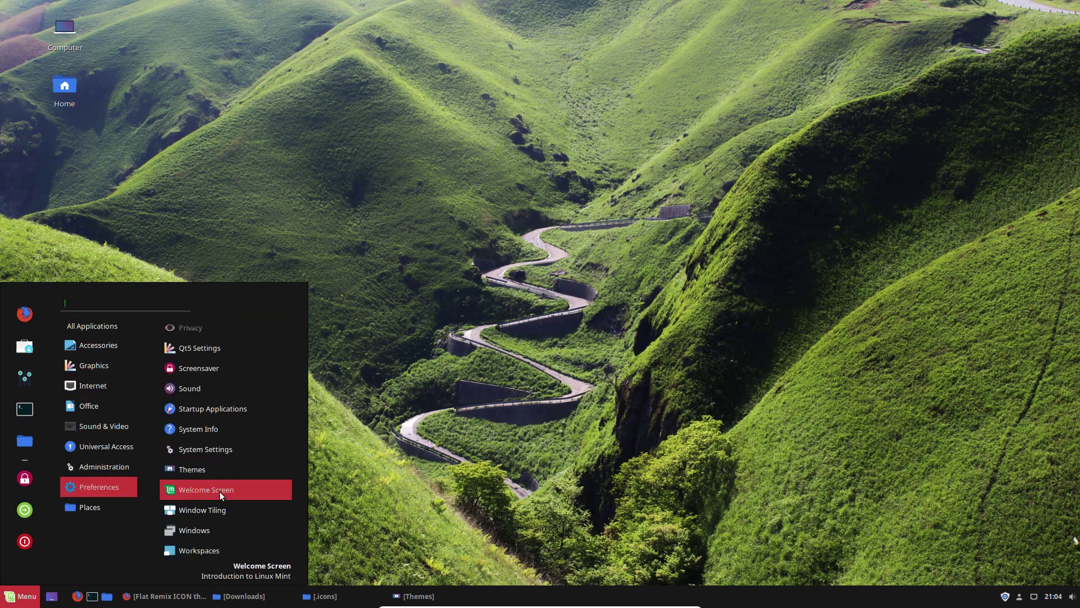
{"action": "left_click", "coordinate": [520, 453]}
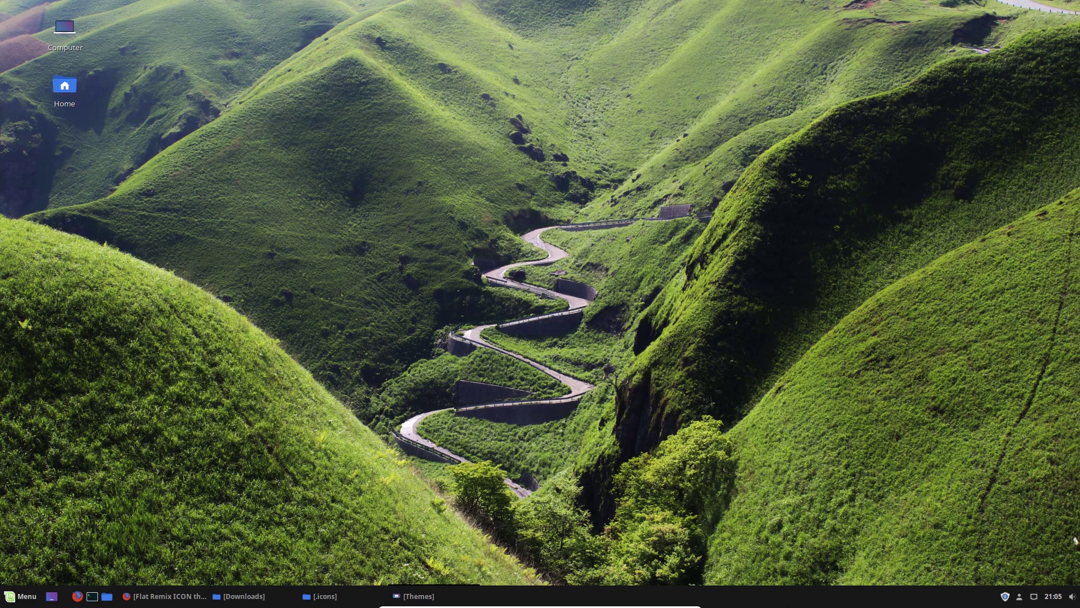
Move the Cinnamon panel to the top edge of the screen and minimize Themes
{"action": "right_click", "coordinate": [786, 604]}
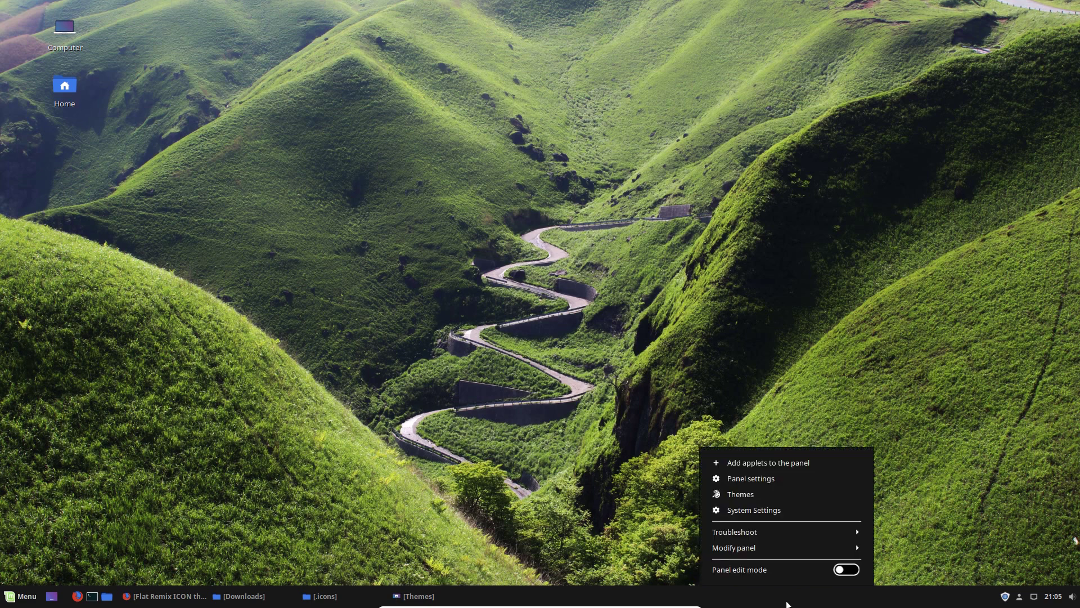
{"action": "left_click", "coordinate": [790, 548]}
{"action": "left_click", "coordinate": [763, 506]}
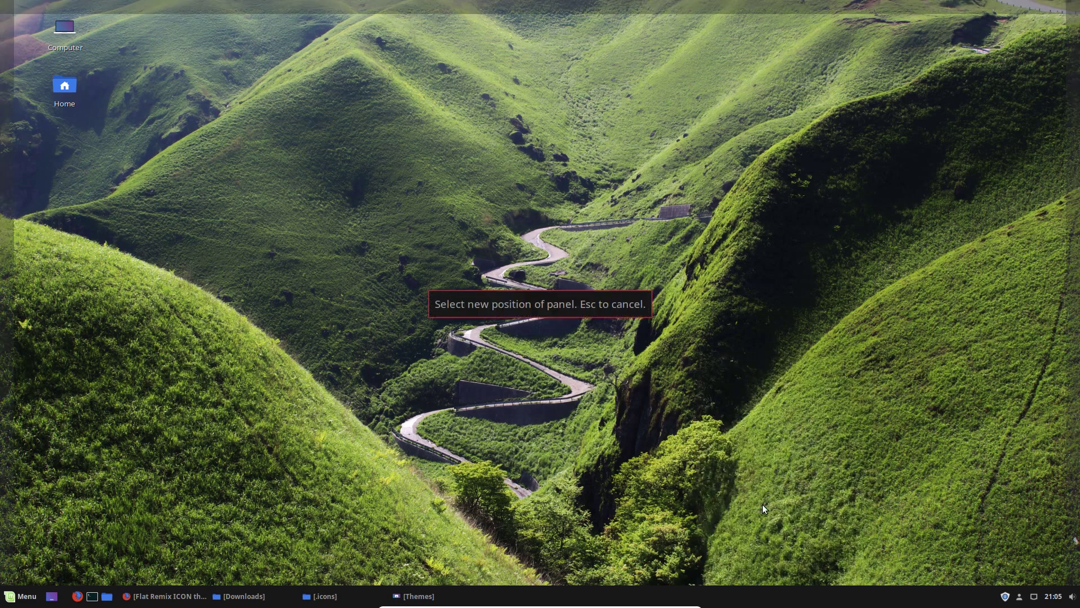
{"action": "left_click", "coordinate": [405, 4]}
{"action": "left_click", "coordinate": [720, 134]}
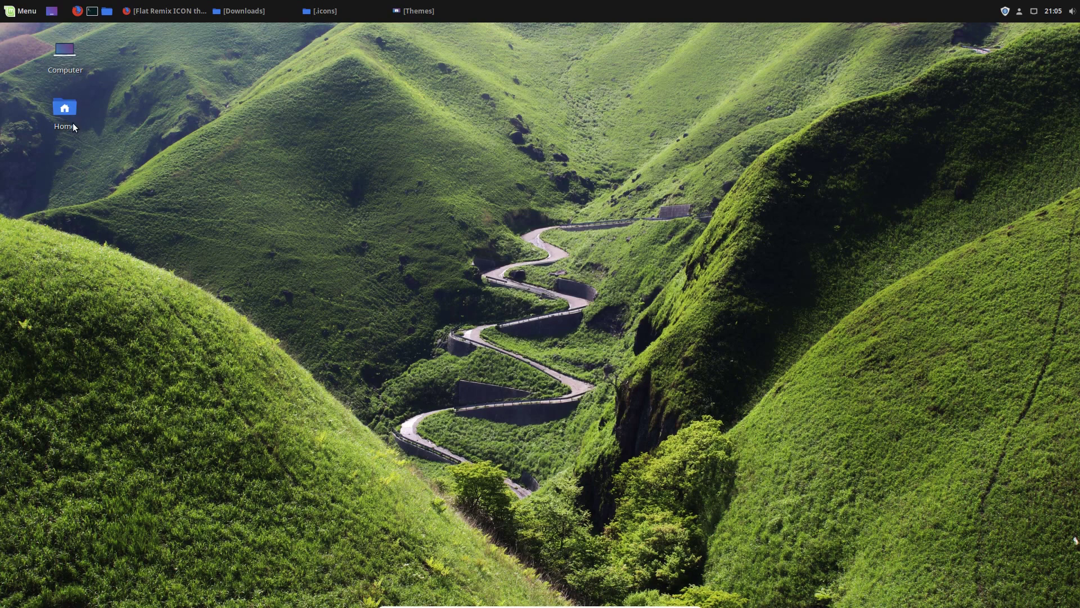
Switch off the Computer and Home desktop icons in System Settings' Desktop page, then minimize it
{"action": "left_click", "coordinate": [412, 11]}
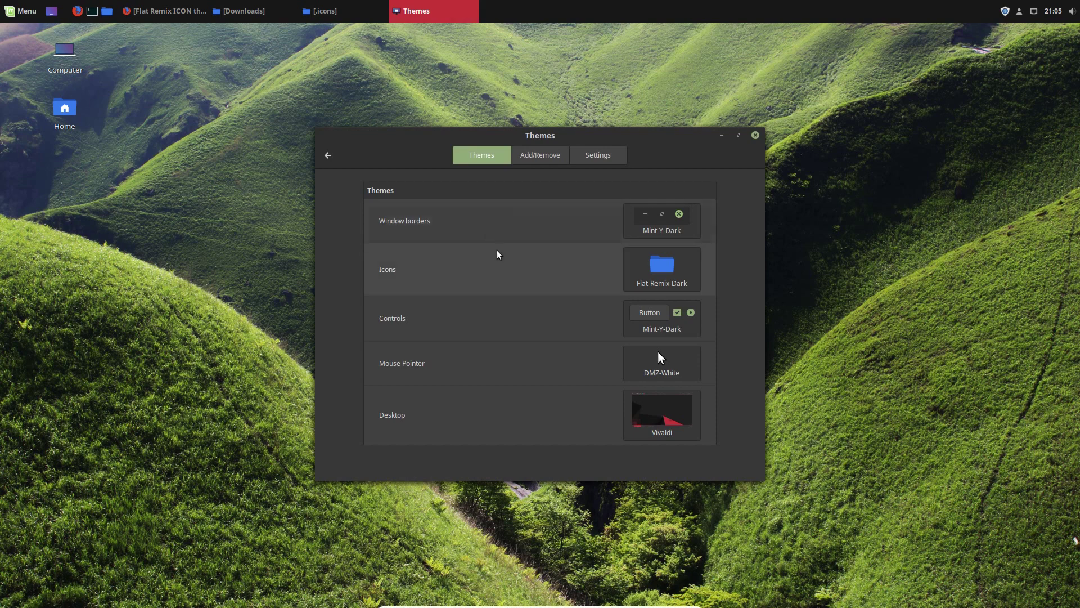
{"action": "left_click", "coordinate": [328, 155]}
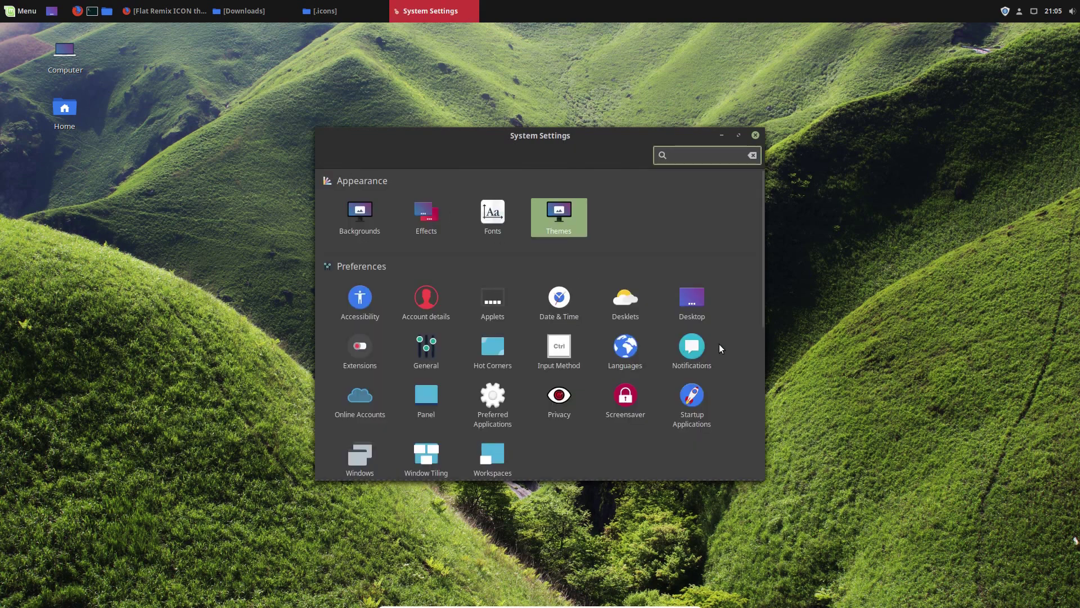
{"action": "left_click", "coordinate": [693, 298]}
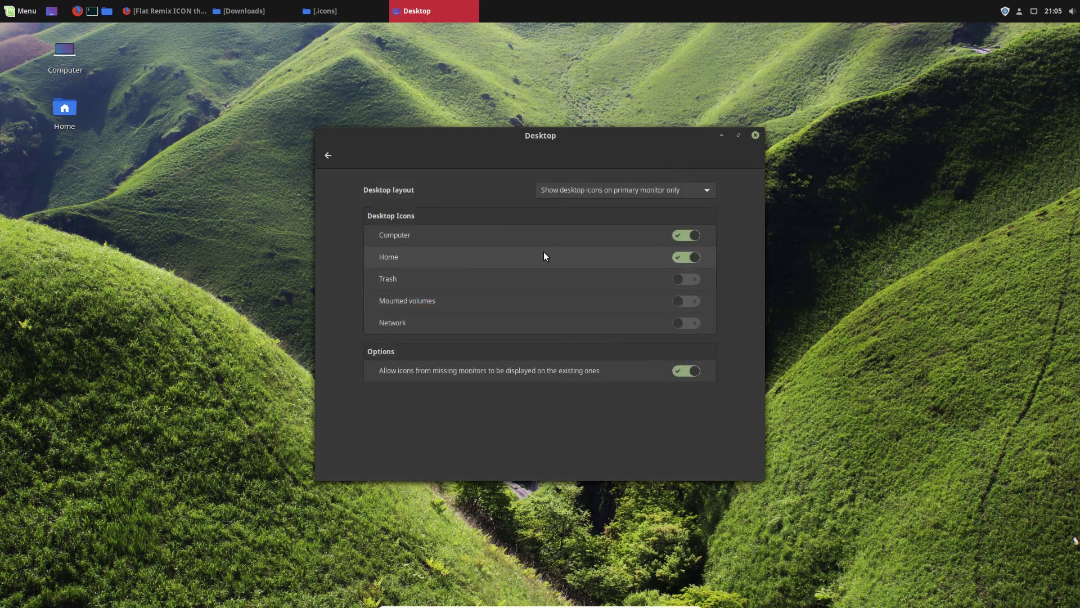
{"action": "left_click", "coordinate": [687, 234]}
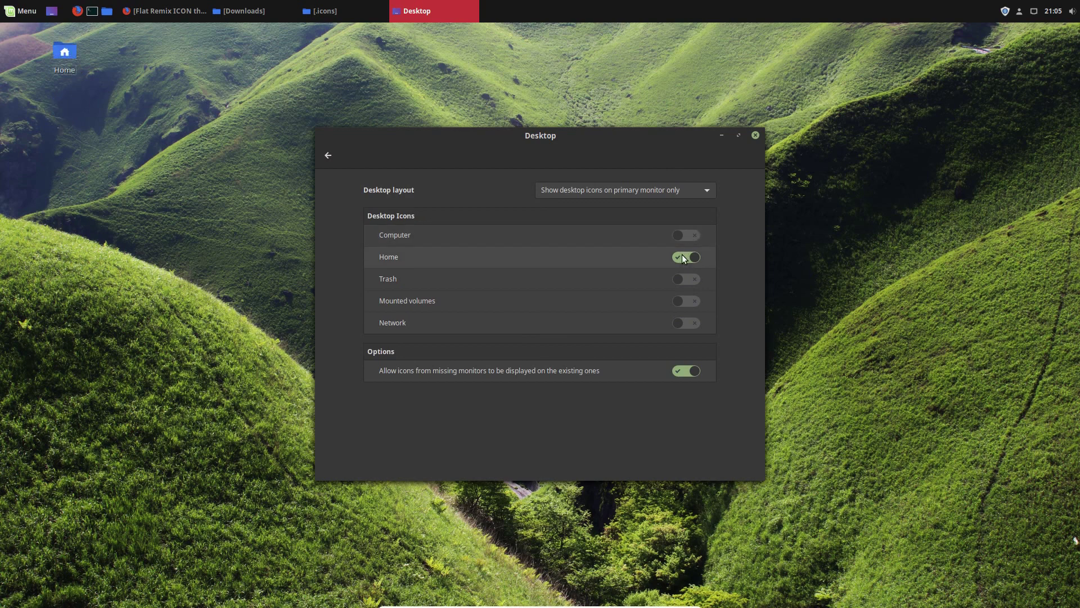
{"action": "left_click", "coordinate": [682, 256]}
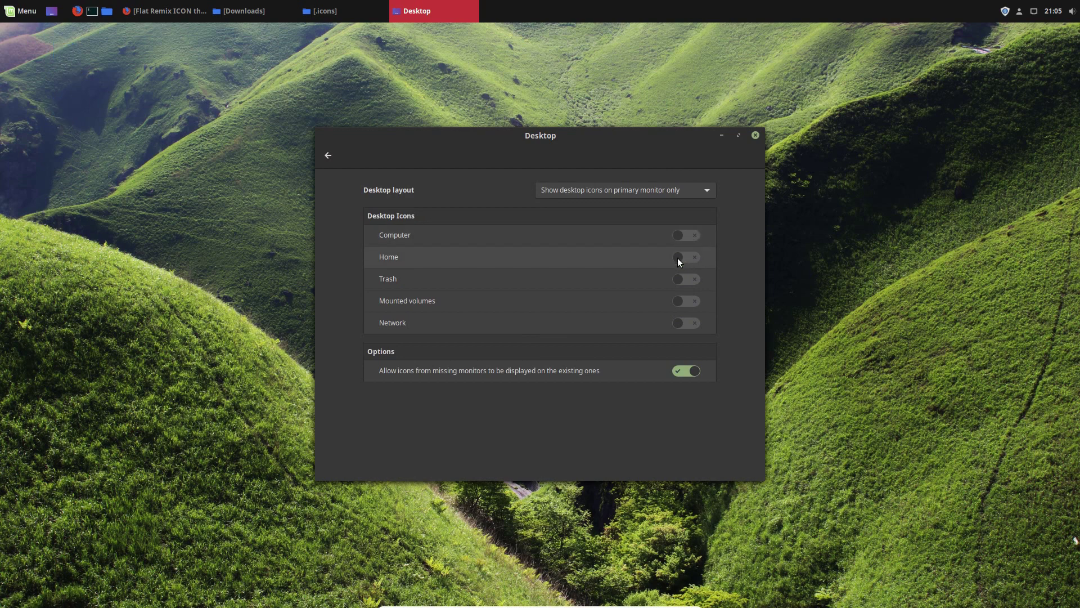
{"action": "left_click", "coordinate": [721, 135]}
{"action": "left_click", "coordinate": [5, 11]}
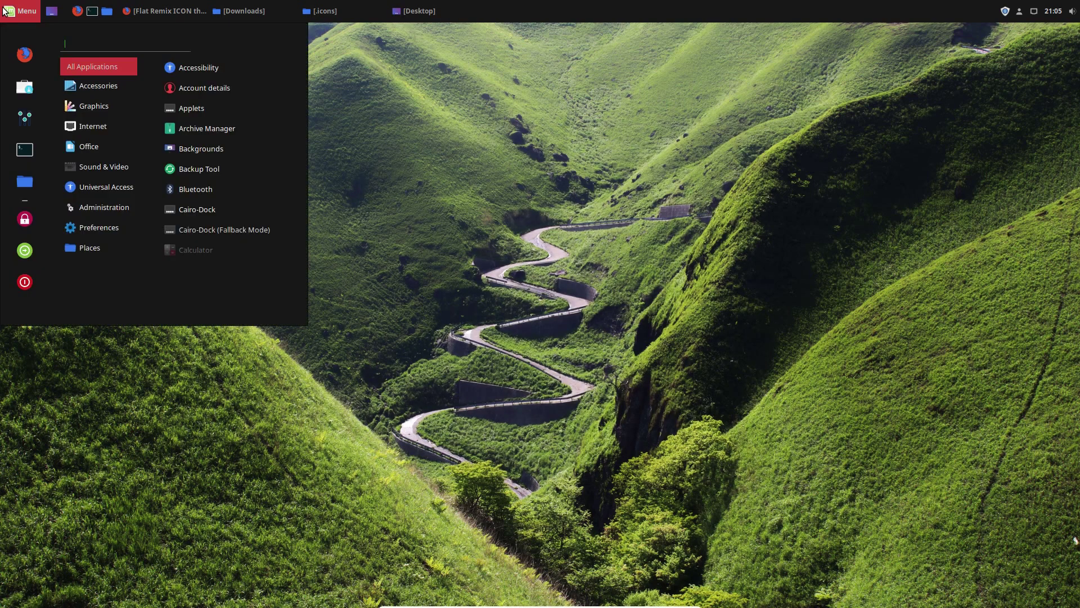
{"action": "mouse_move", "coordinate": [88, 147]}
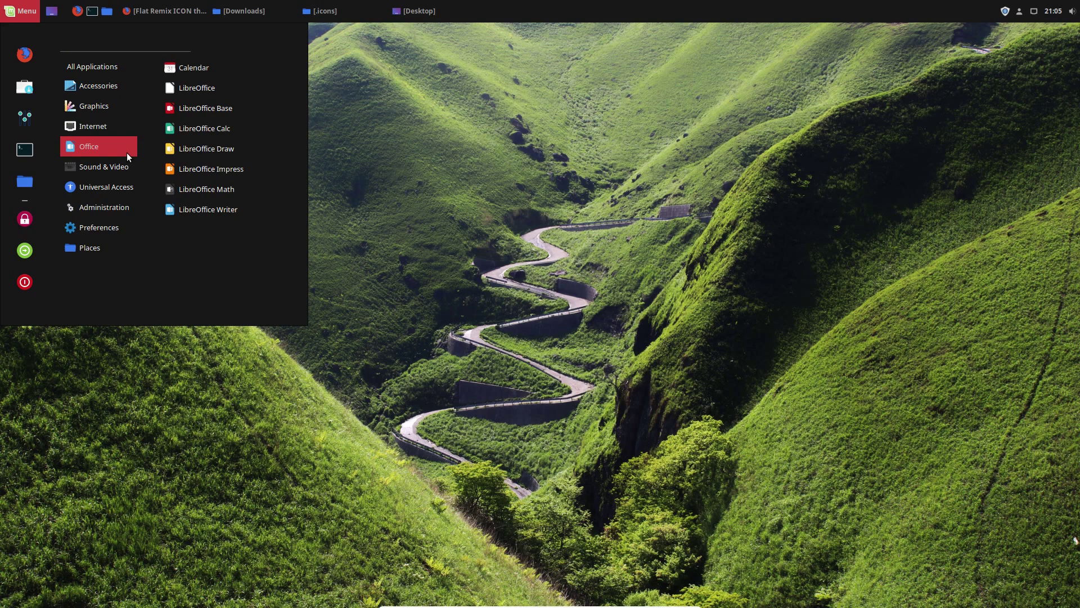
{"action": "mouse_move", "coordinate": [114, 69]}
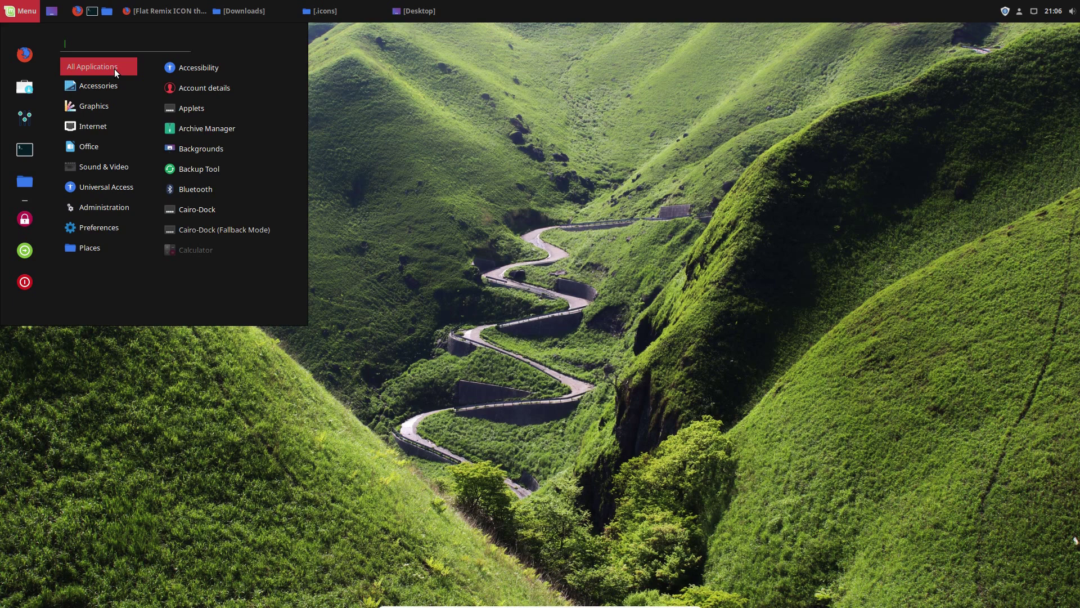
{"action": "scroll", "coordinate": [218, 123], "scroll_direction": "down", "scroll_amount": 2}
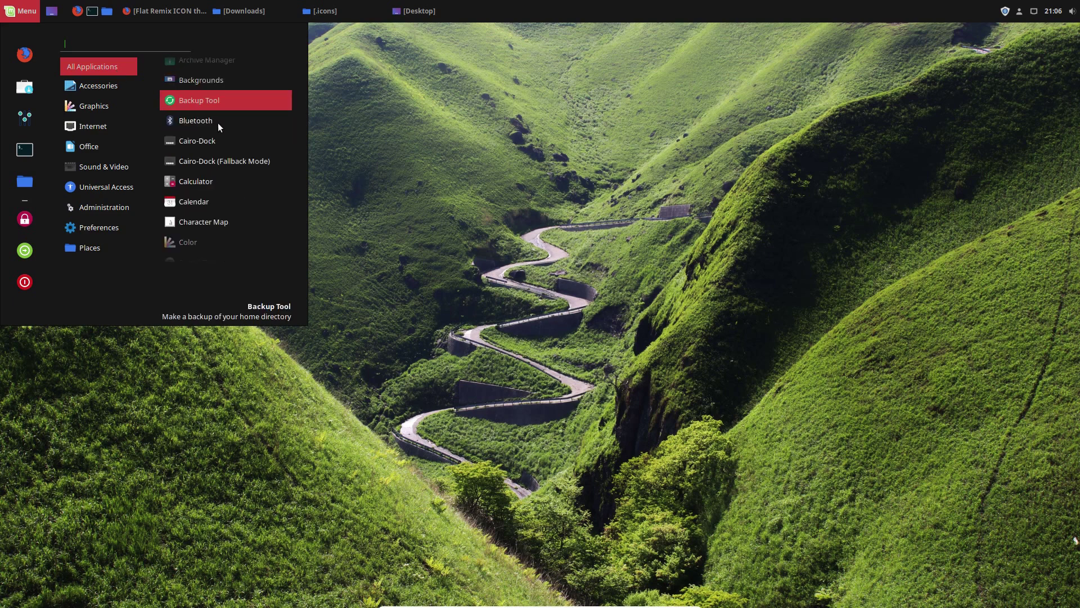
{"action": "scroll", "coordinate": [217, 123], "scroll_direction": "down", "scroll_amount": 4}
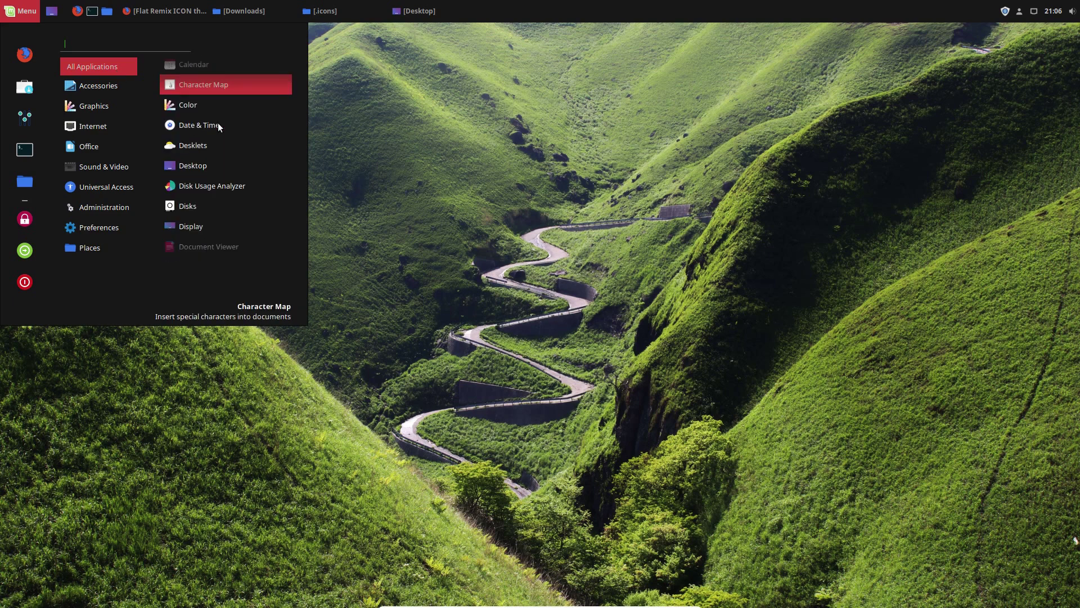